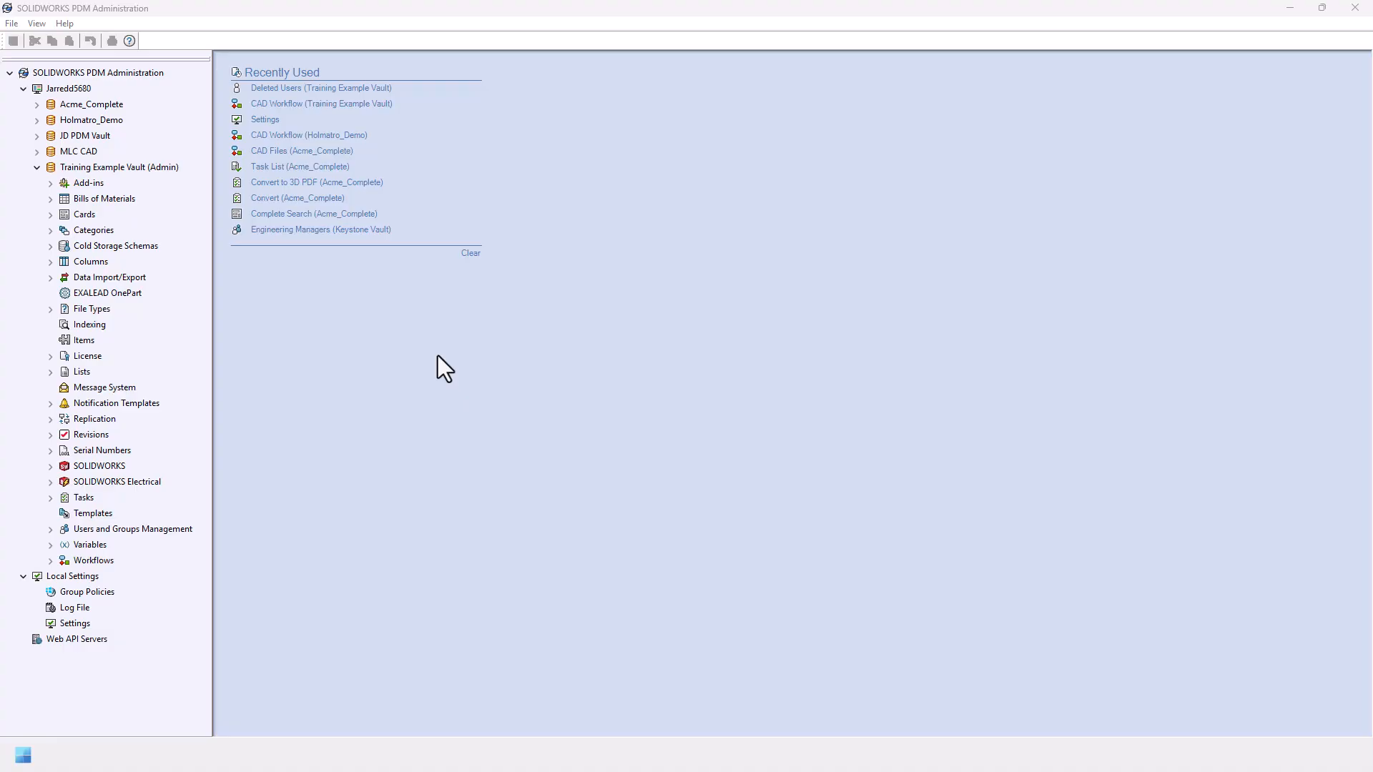
Step: Expand Users and Groups Management, then its Groups and Users nodes, under Training Example Vault
click(50, 530)
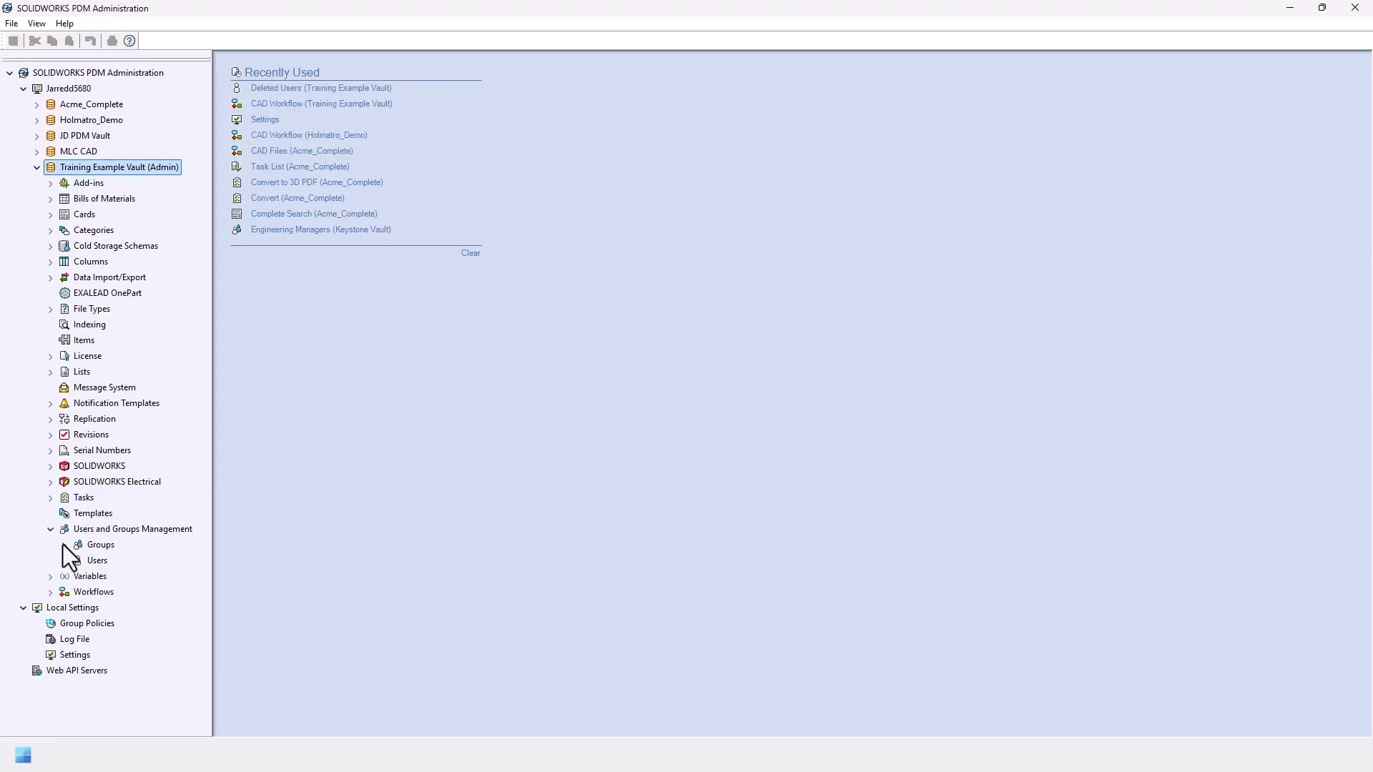
click(65, 545)
click(64, 624)
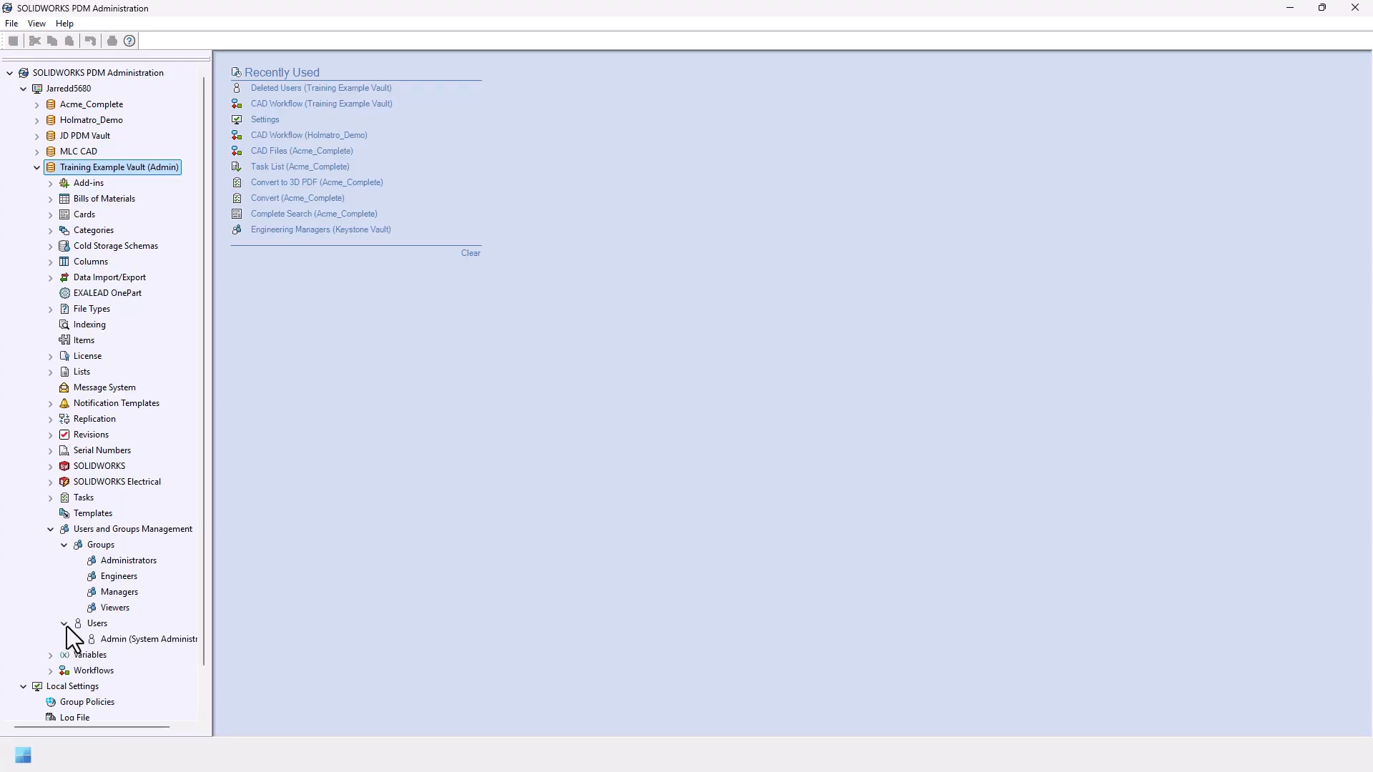
Step: Choose New User from the Users node's context menu to open Add Users
right_click(94, 624)
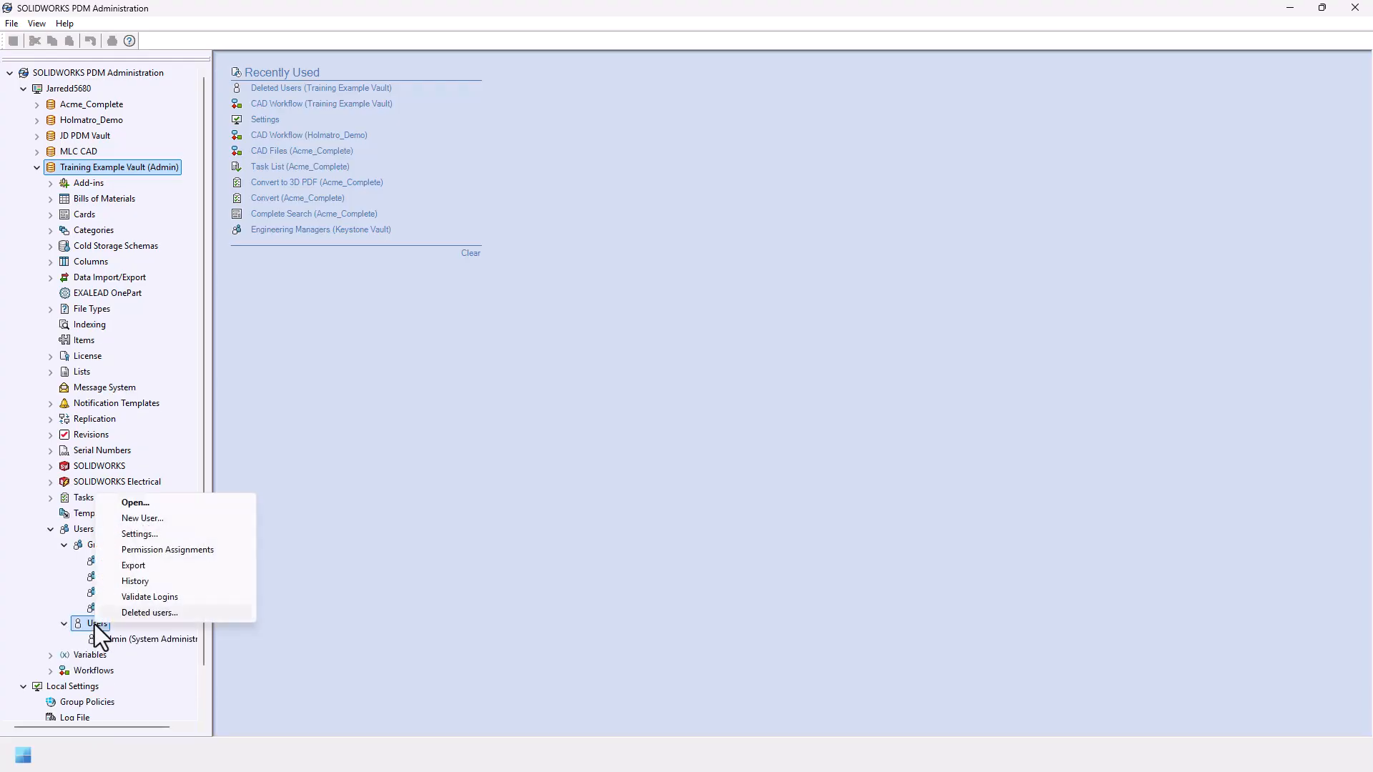
click(156, 520)
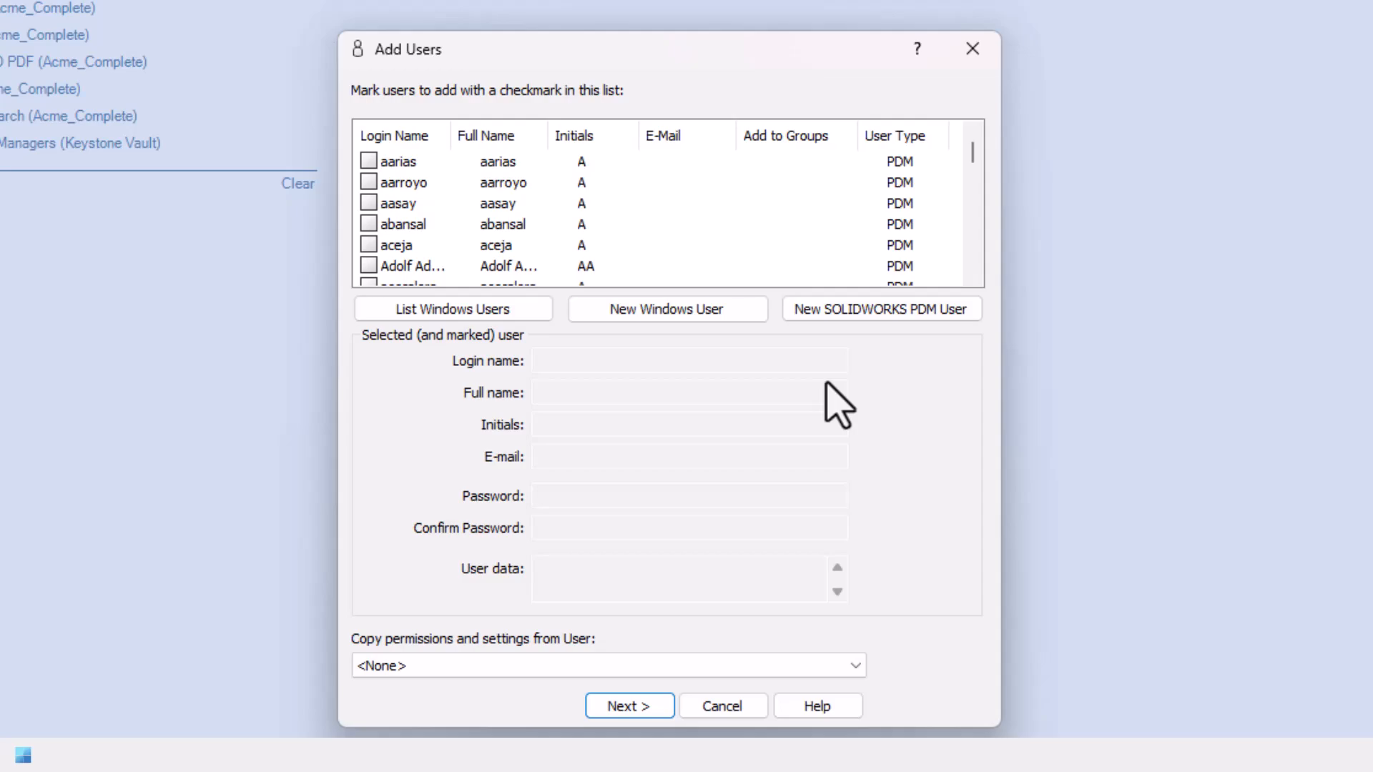
Step: Create a new SOLIDWORKS PDM user login and change the full name's dot to a space
click(862, 315)
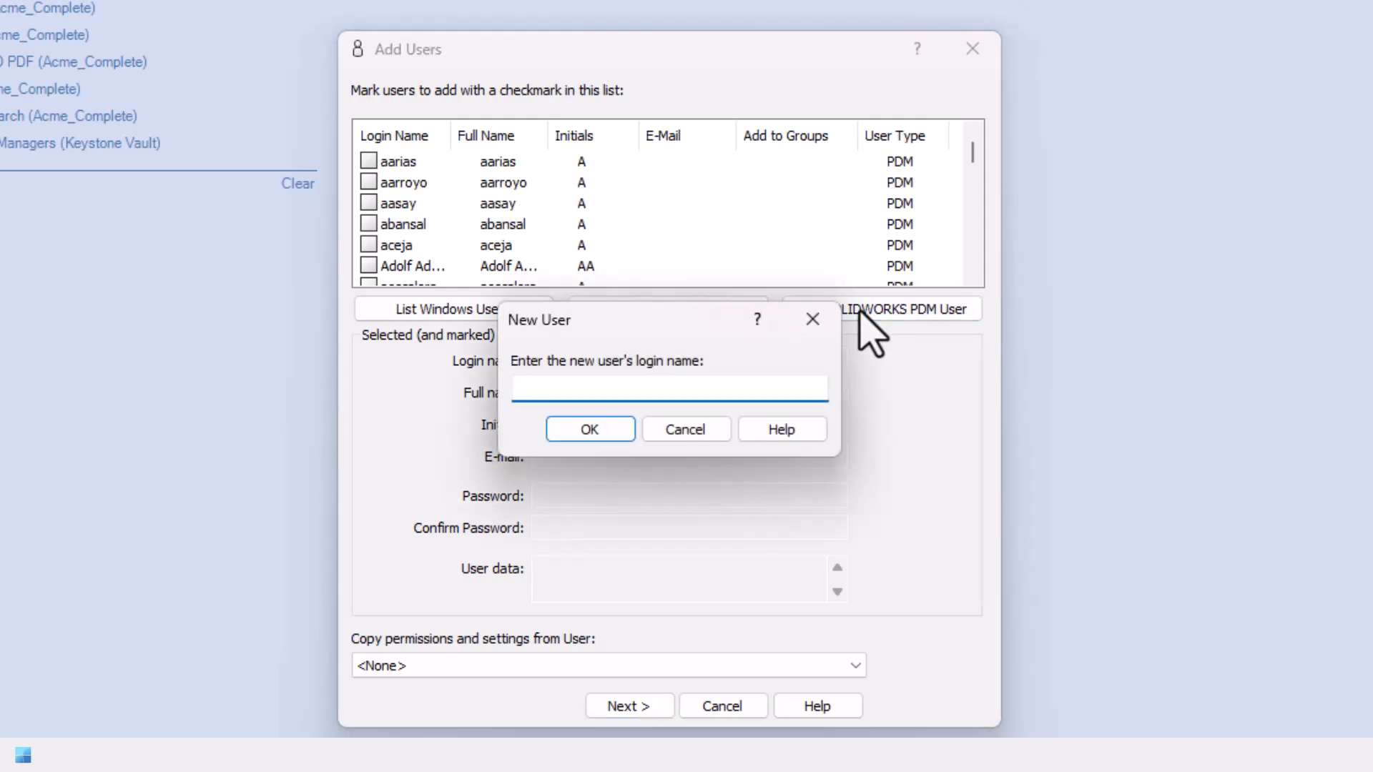
text(John.Doe)
click(590, 432)
click(590, 432)
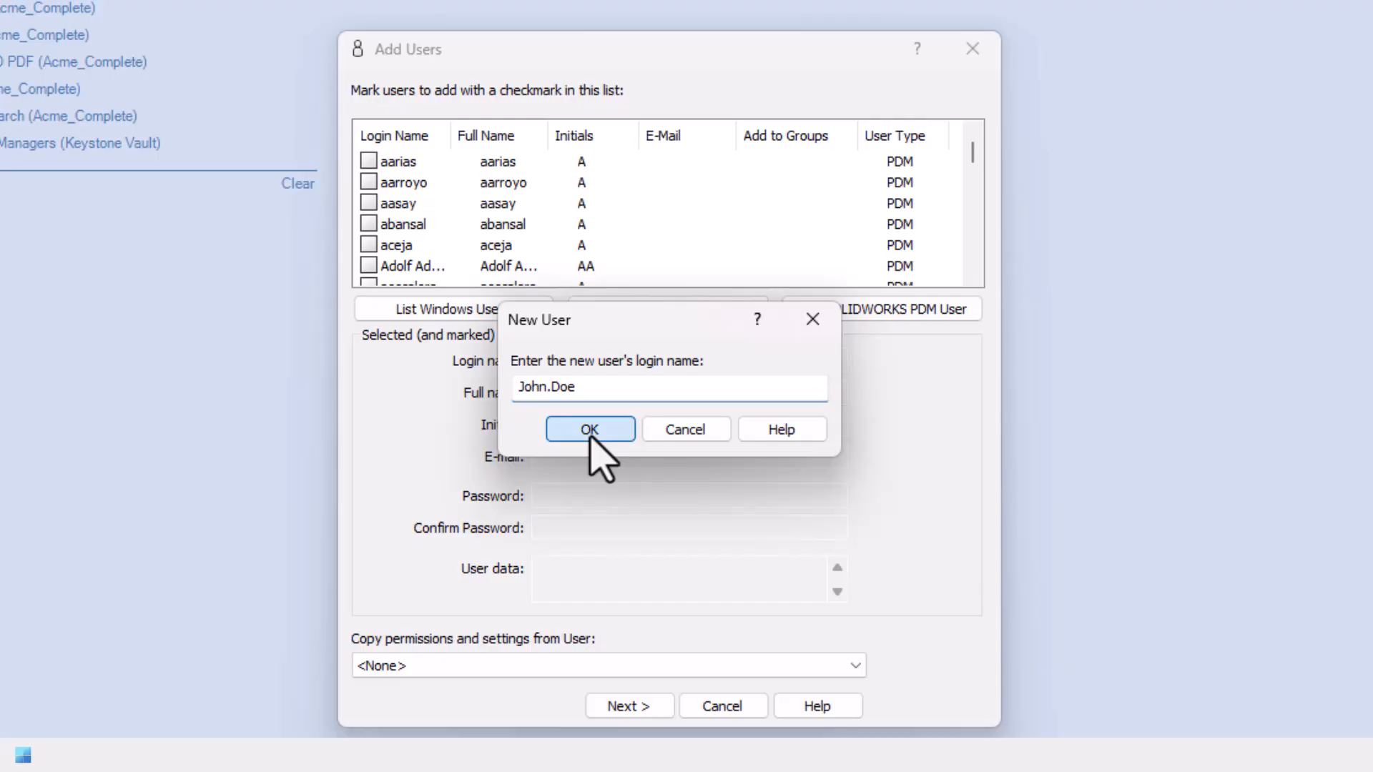
click(569, 392)
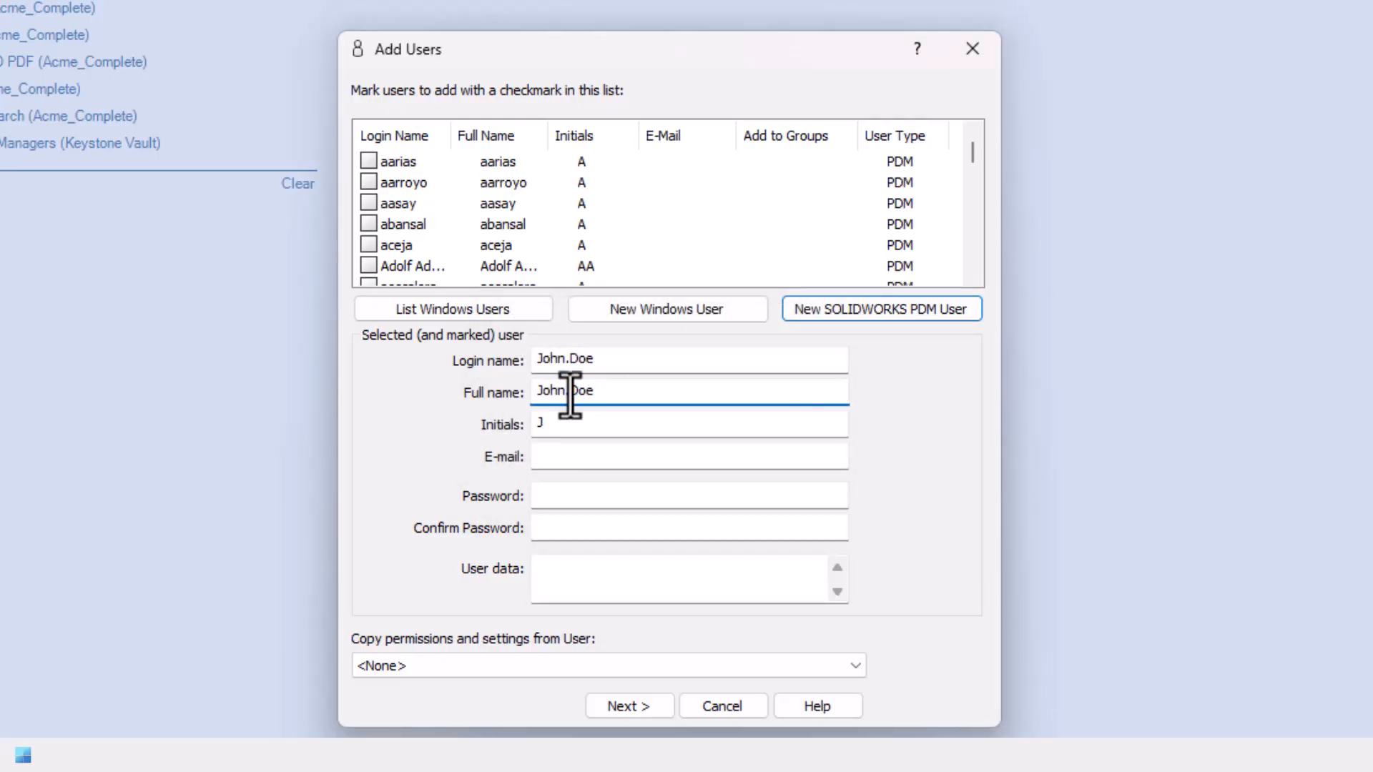
key(BackSpace)
Step: Fill in the user's e-mail address, then enter and confirm the account password
click(614, 429)
key(Tab)
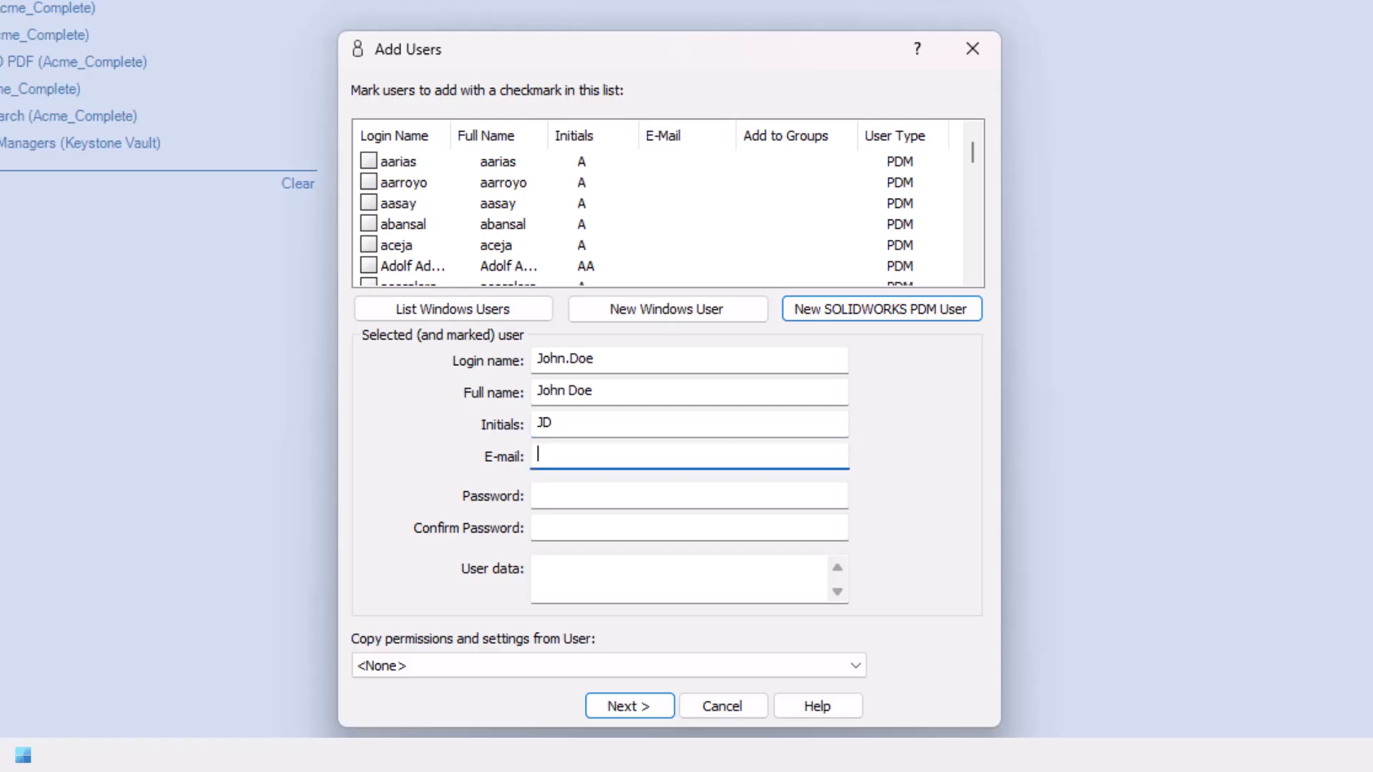
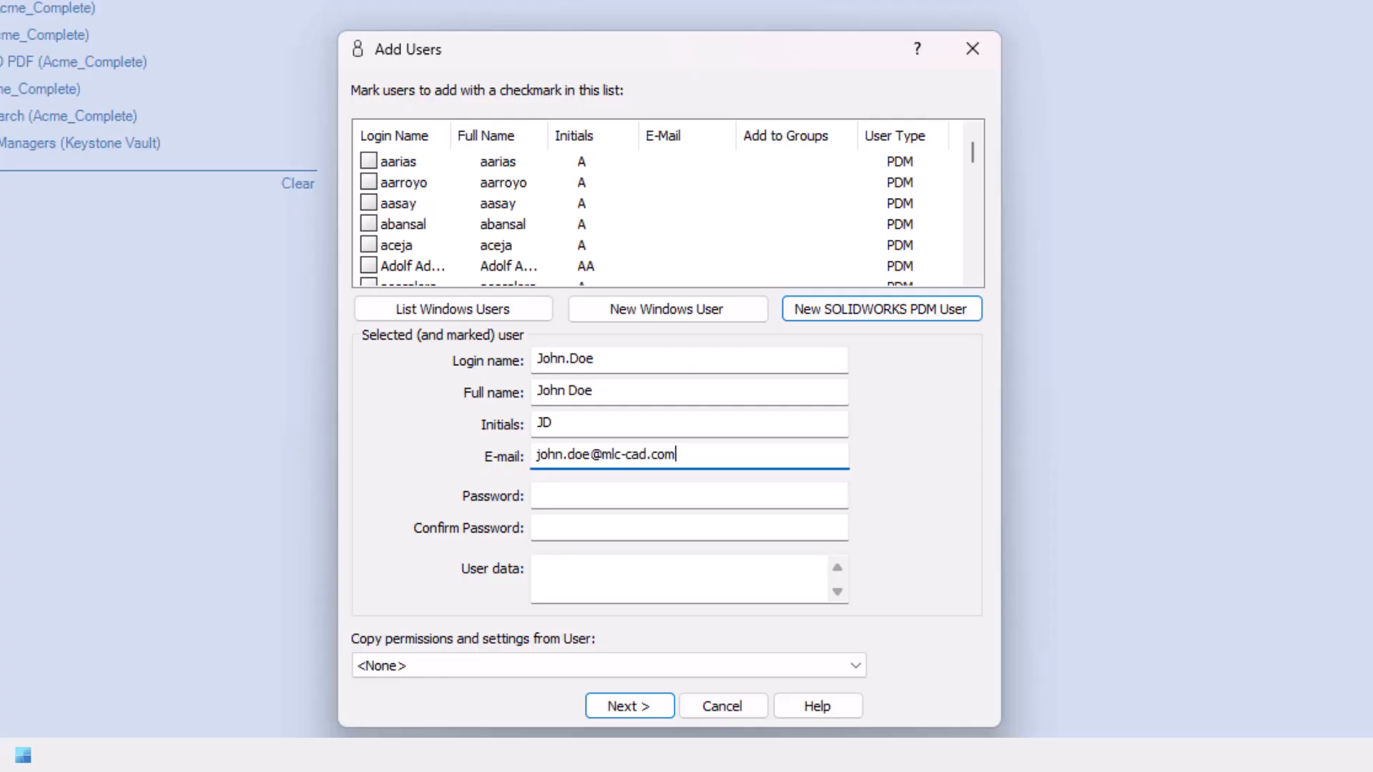
key(Tab)
text(•••)
key(Tab)
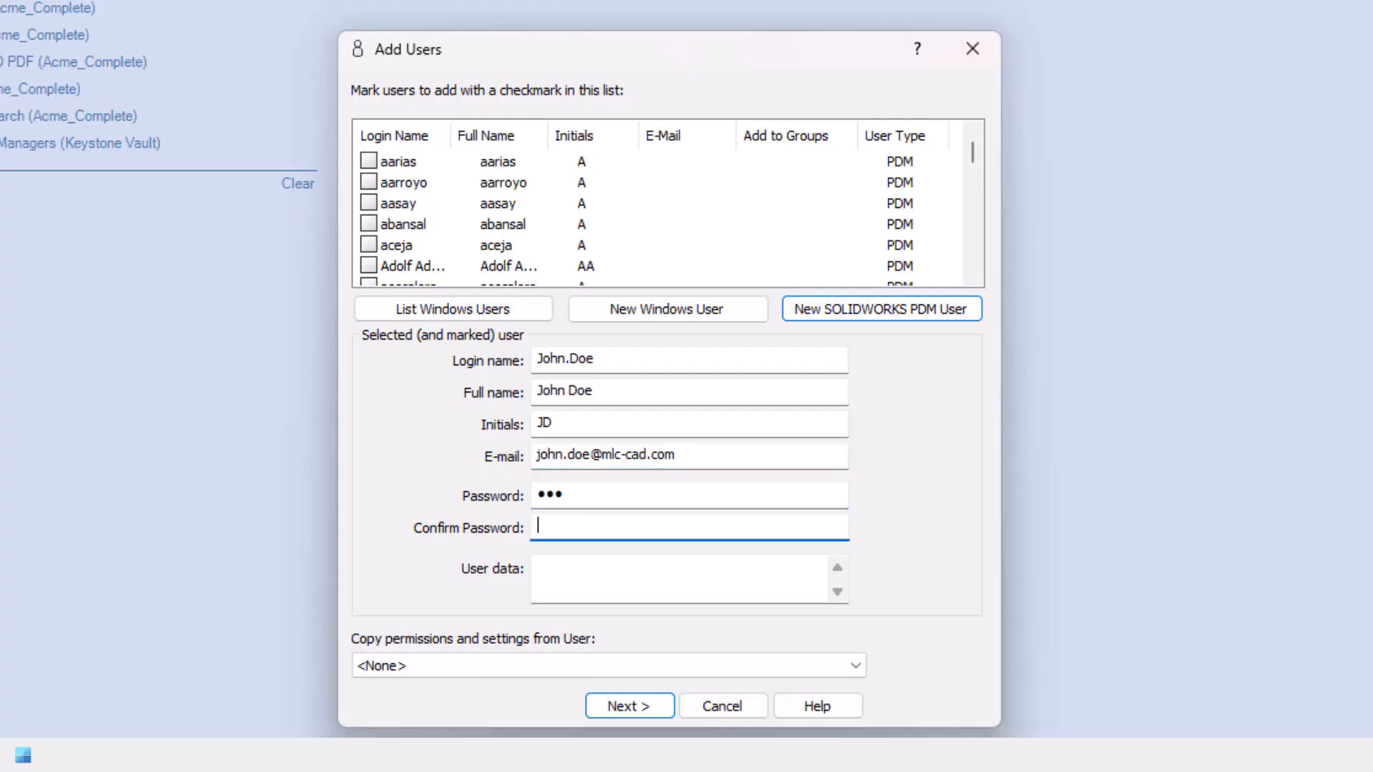
text(•••)
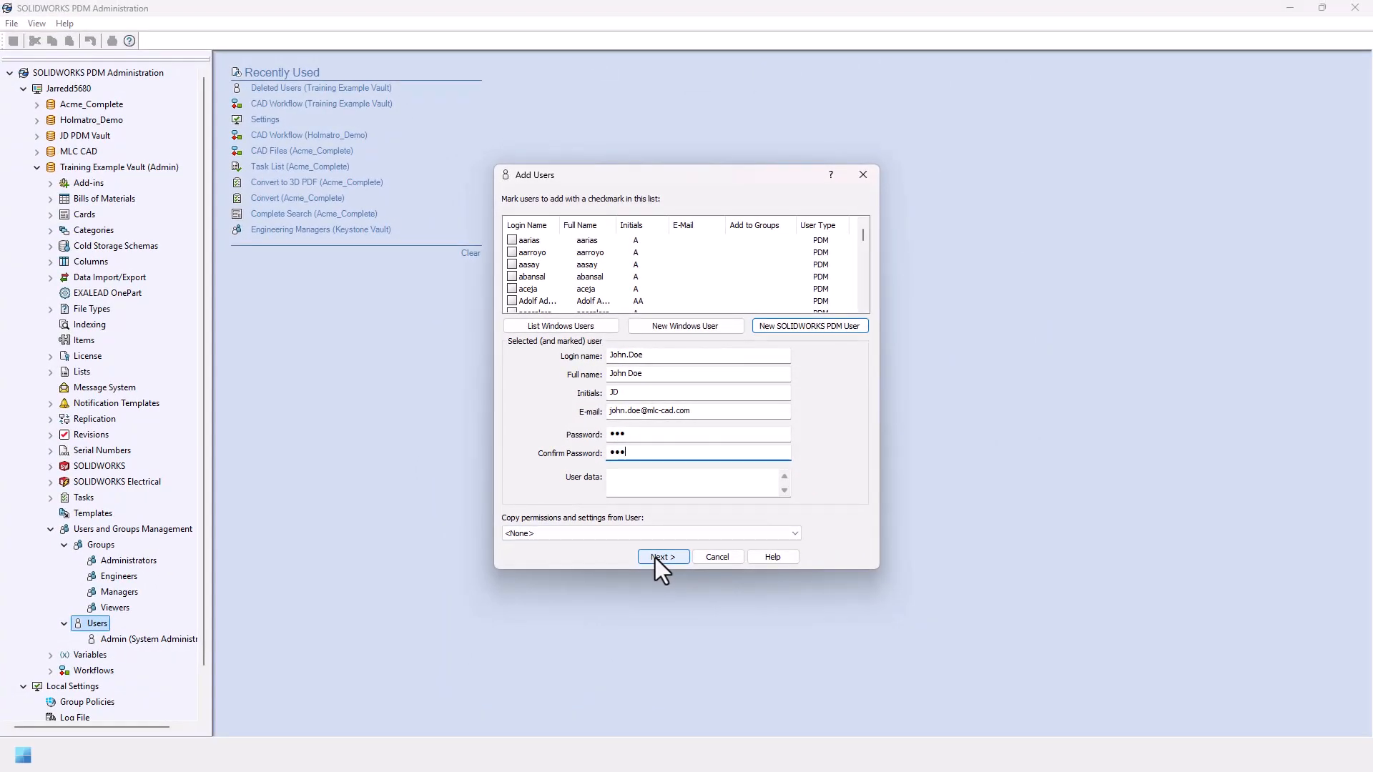
Step: Add the new user to the Engineers group and save its properties
click(655, 558)
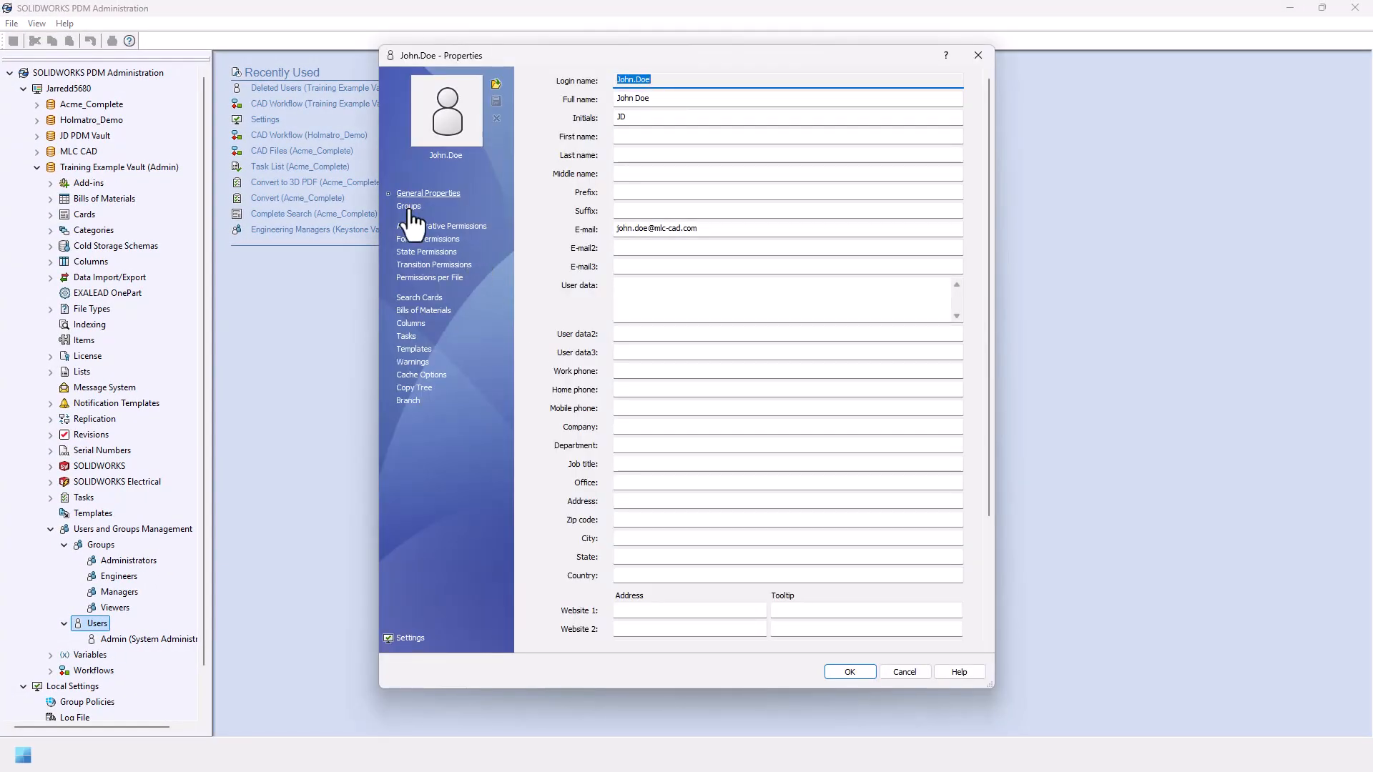
click(410, 208)
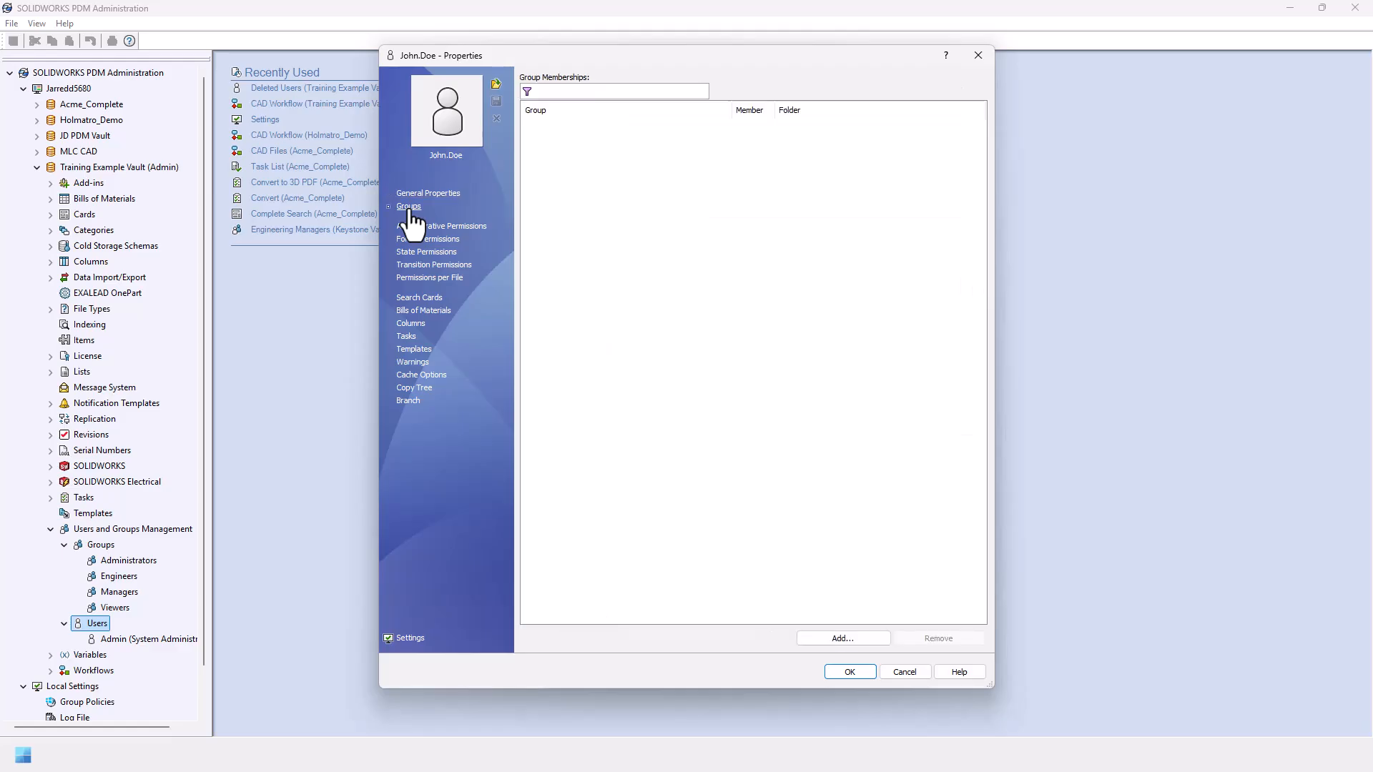
click(867, 640)
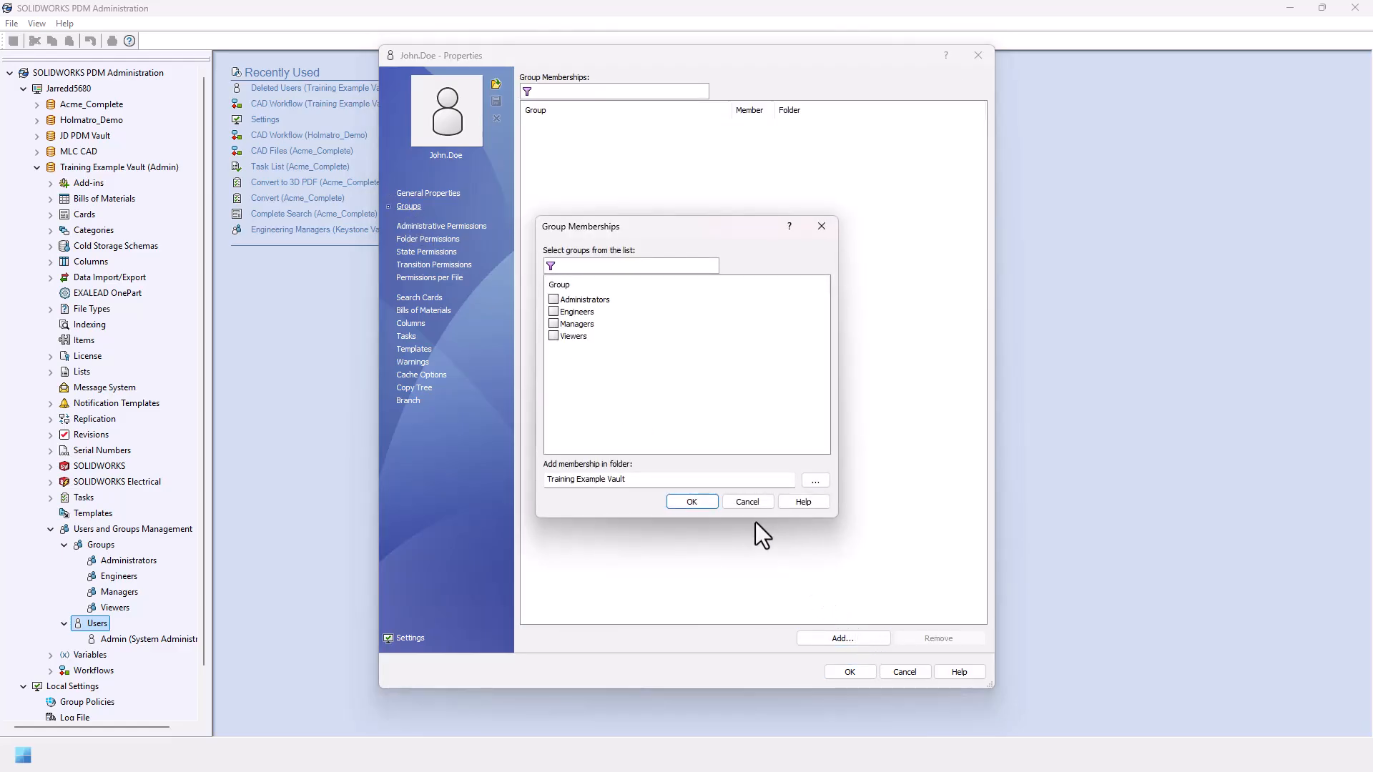
click(553, 311)
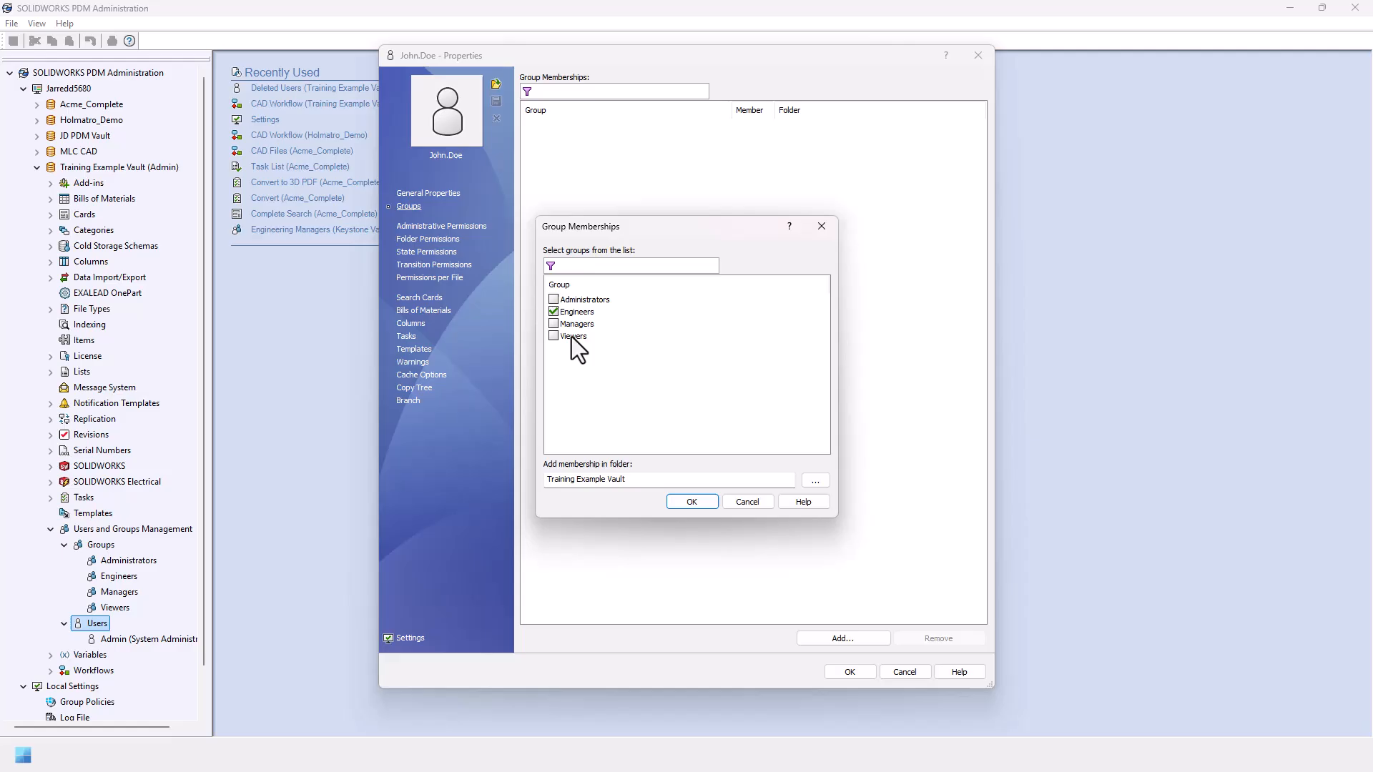
click(688, 502)
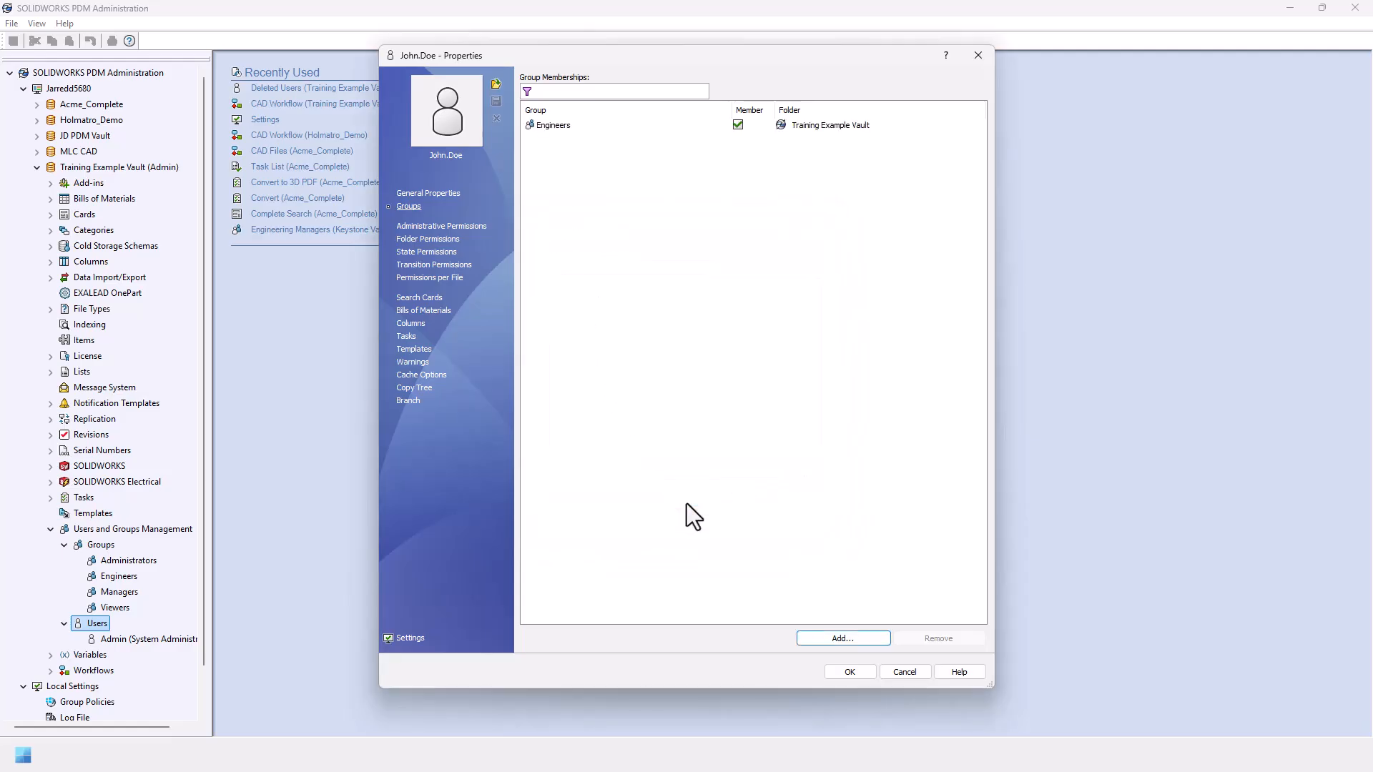
click(846, 674)
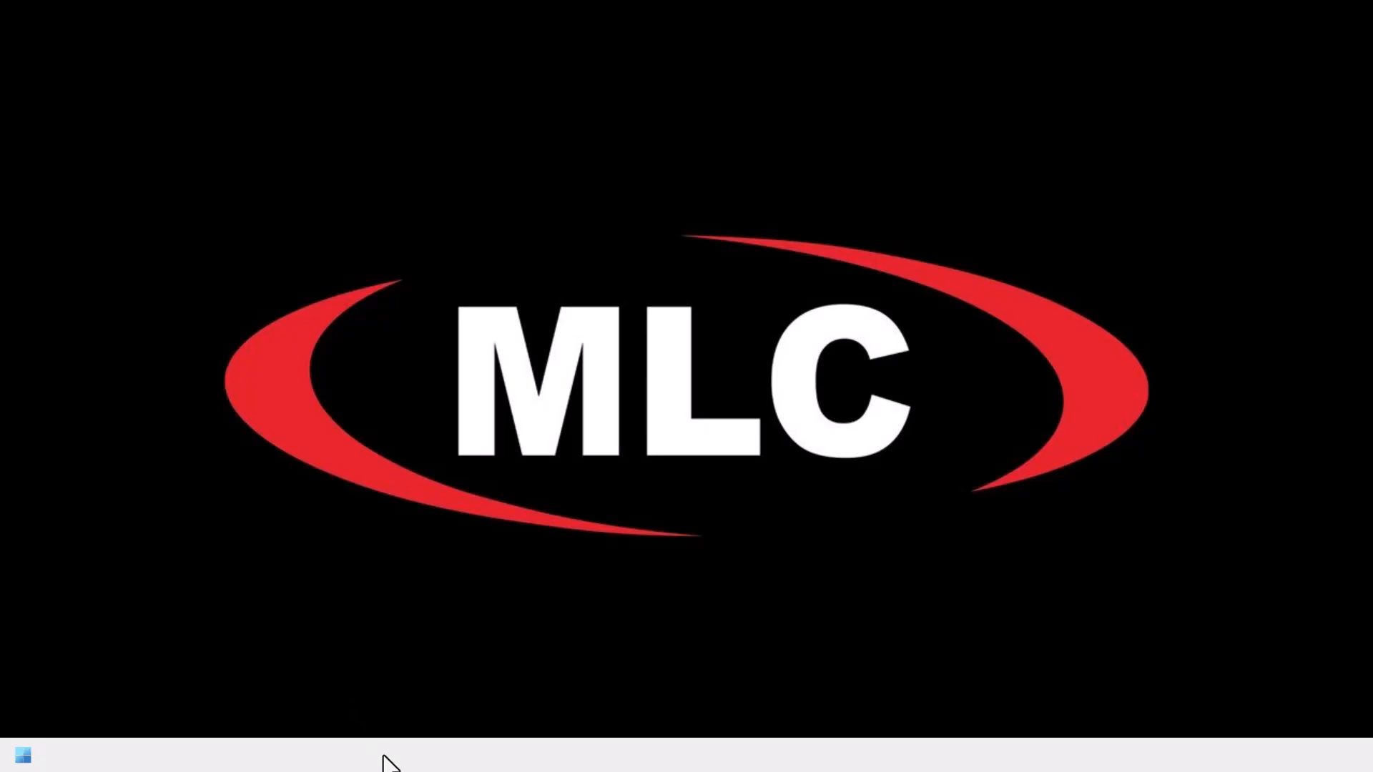
Step: Open the Windows Start menu with the Windows key
key(super)
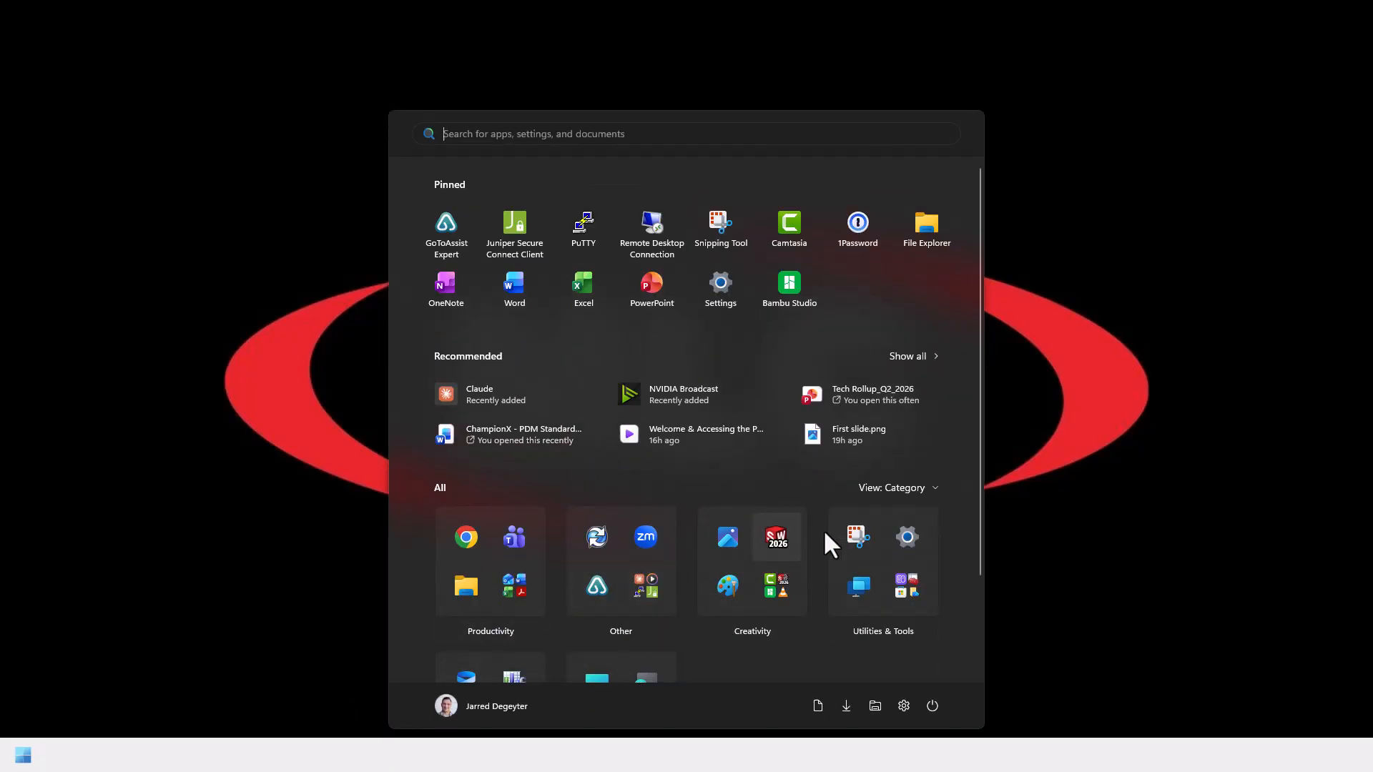
Step: Launch SOLIDWORKS PDM Archive Server Configuration from the Start menu's alphabetical app list
click(923, 488)
click(903, 574)
scroll(816, 552, down, 20)
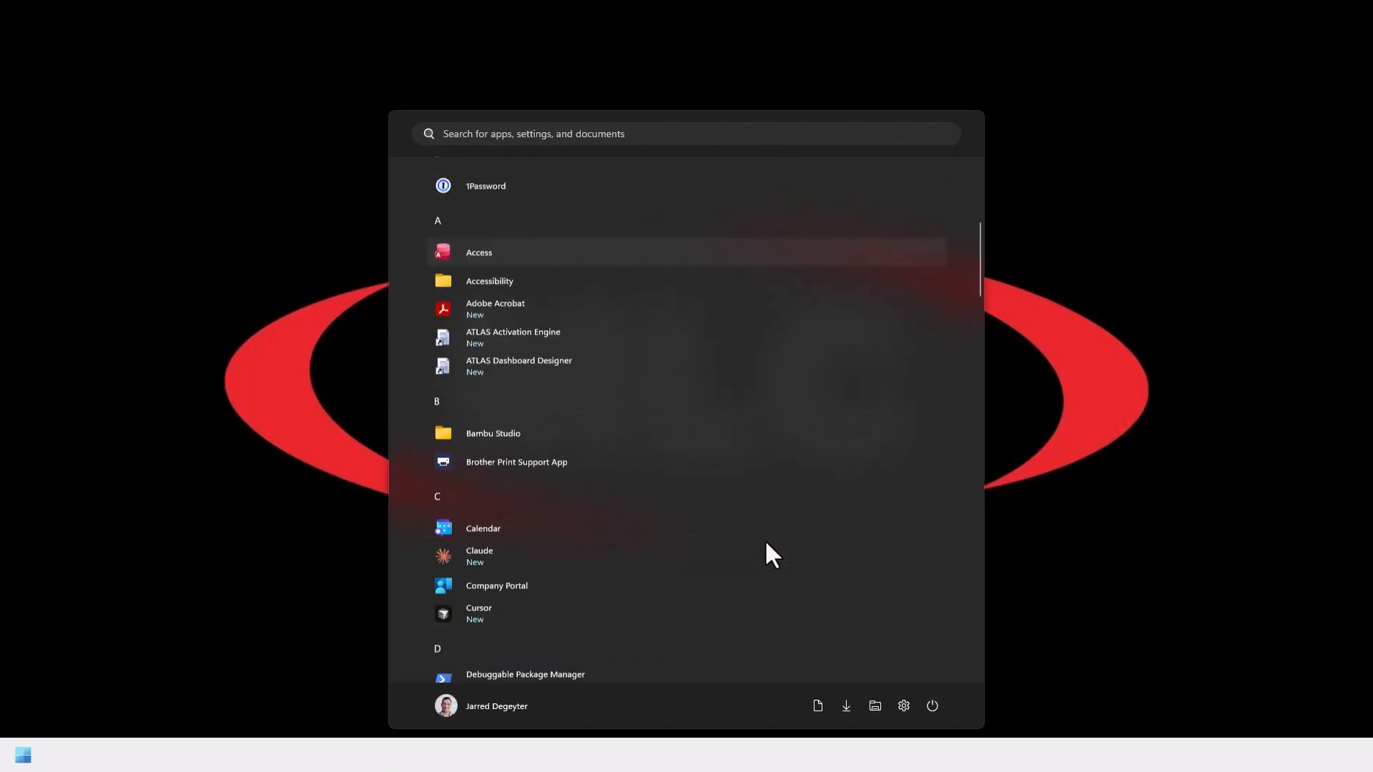
scroll(756, 541, down, 6)
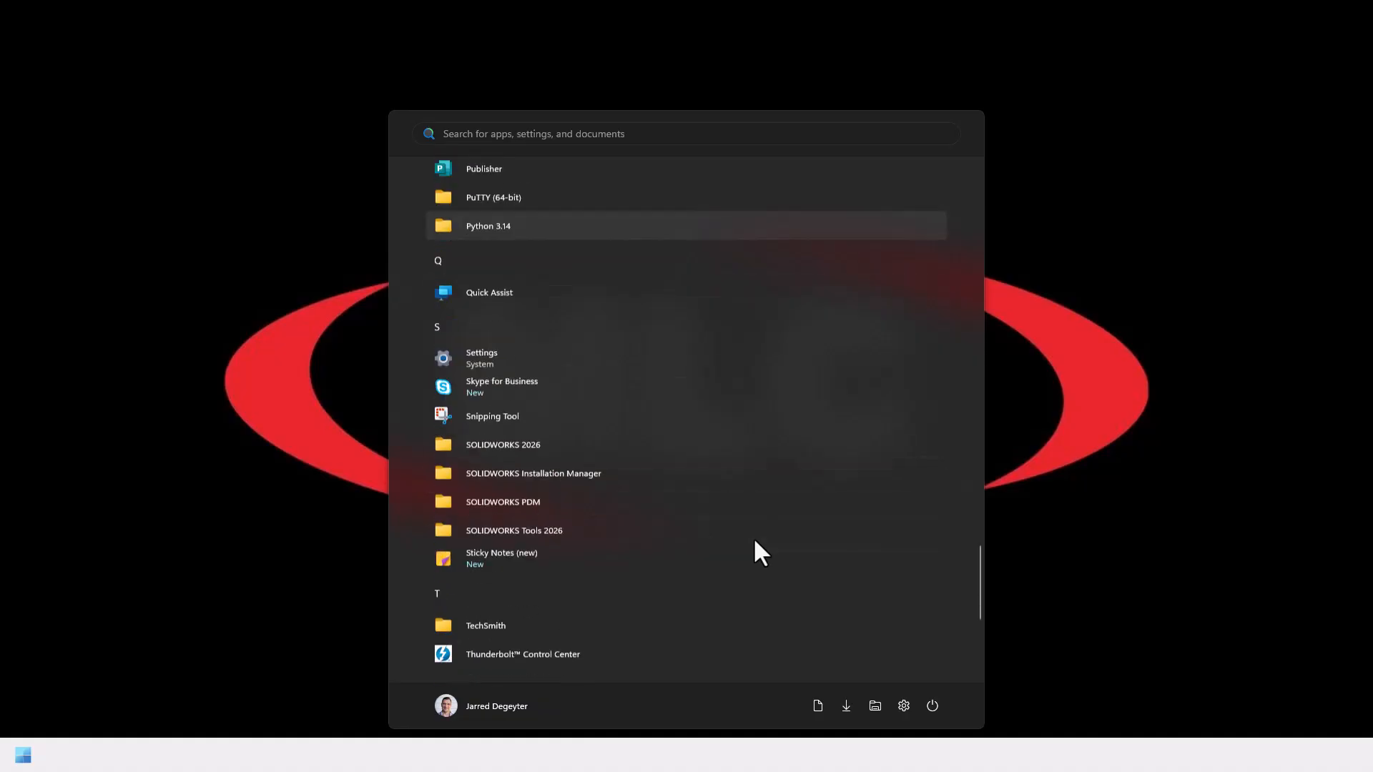
click(588, 346)
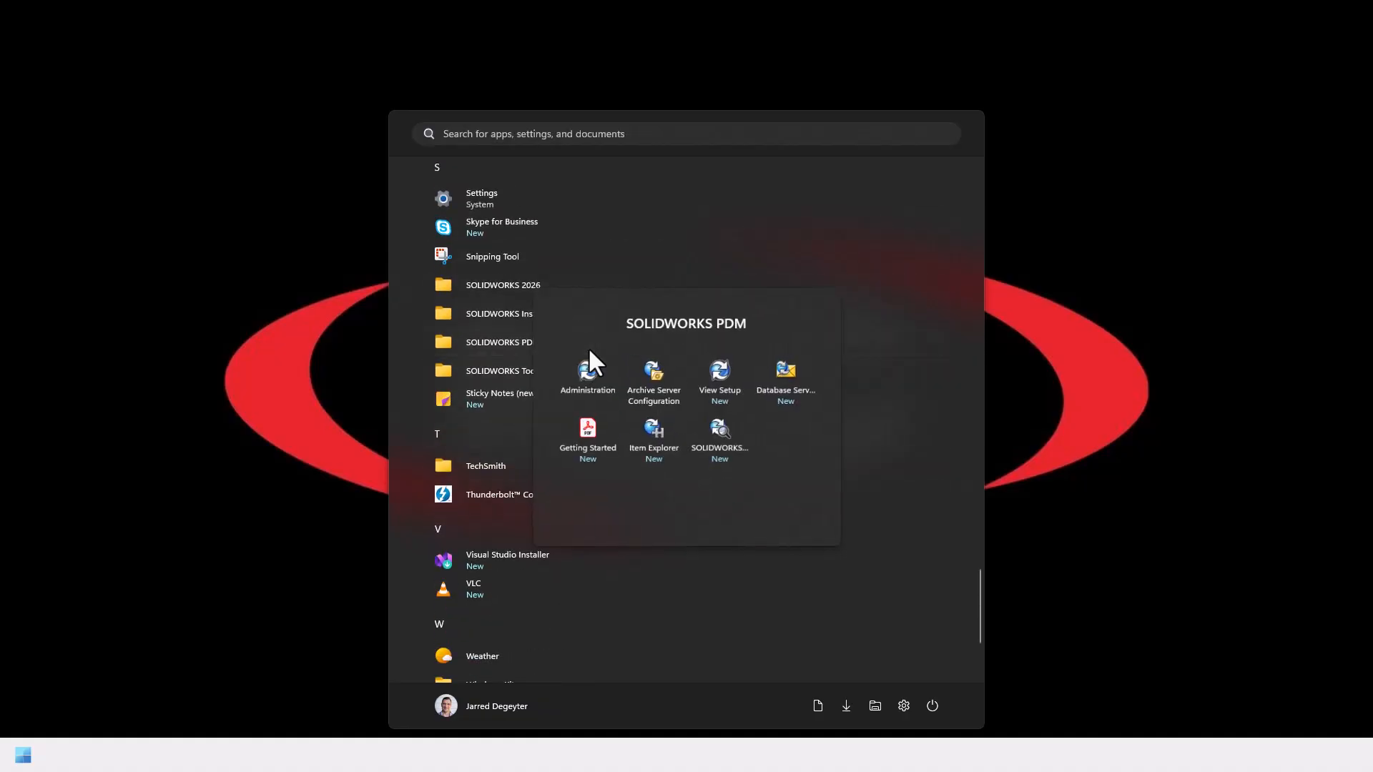
click(654, 380)
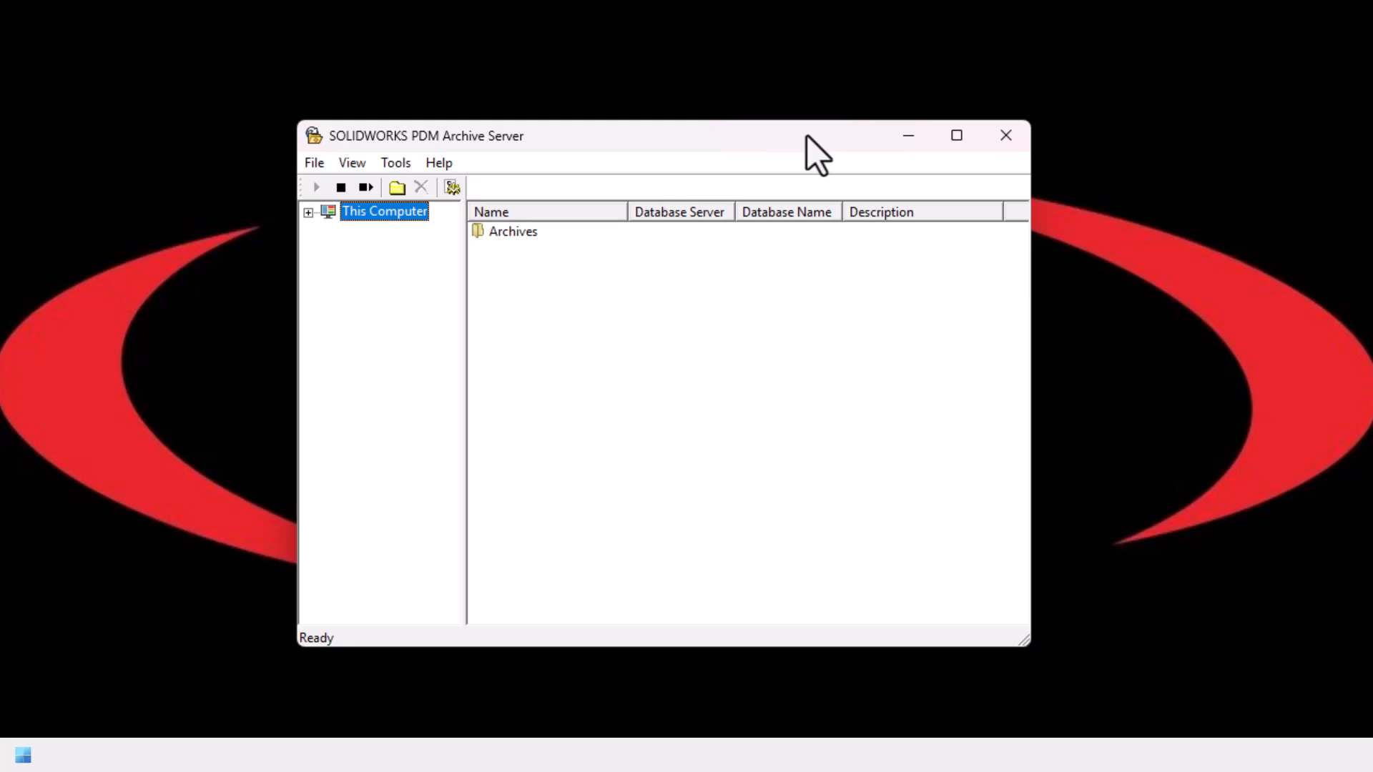
Step: Inspect Default Settings' Windows login entries, cancel the domain\domain entry unchanged, and close Archive Server
click(397, 162)
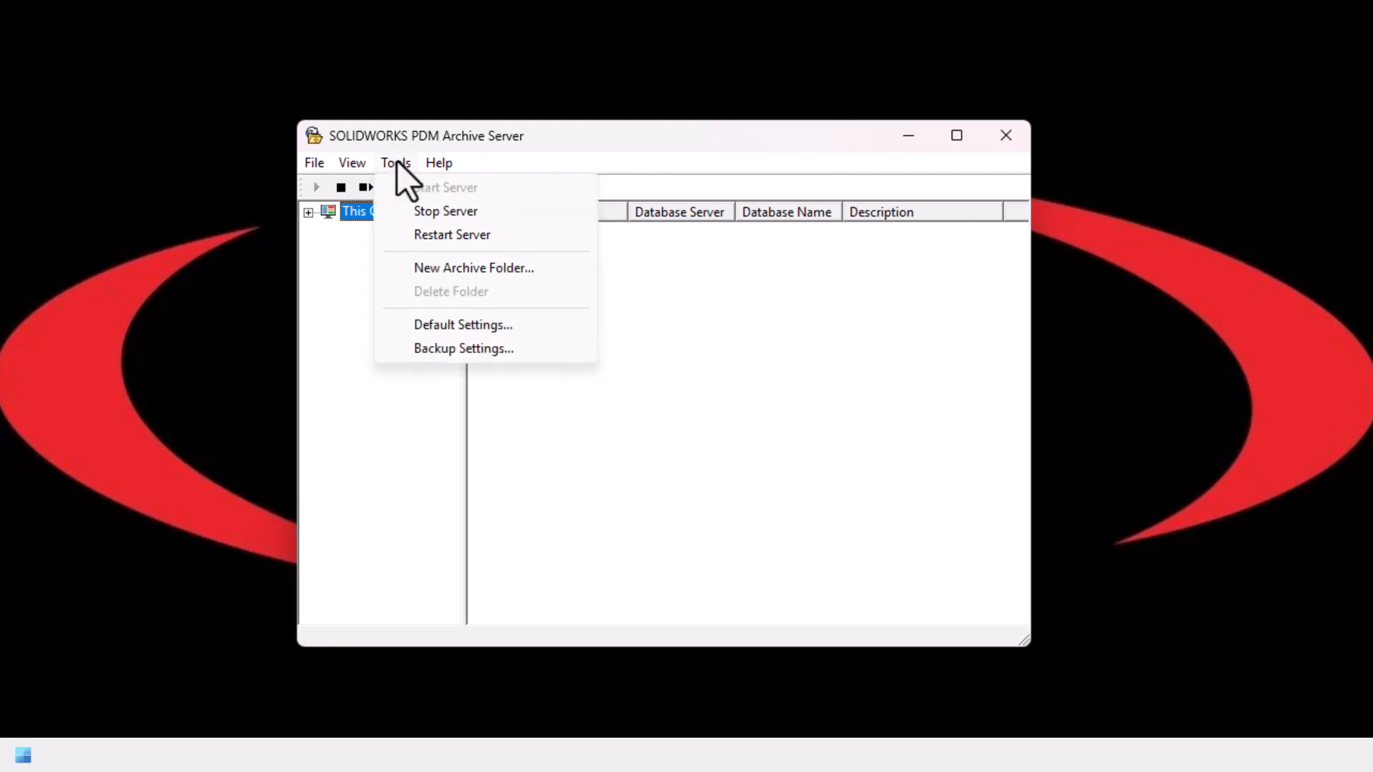
click(500, 327)
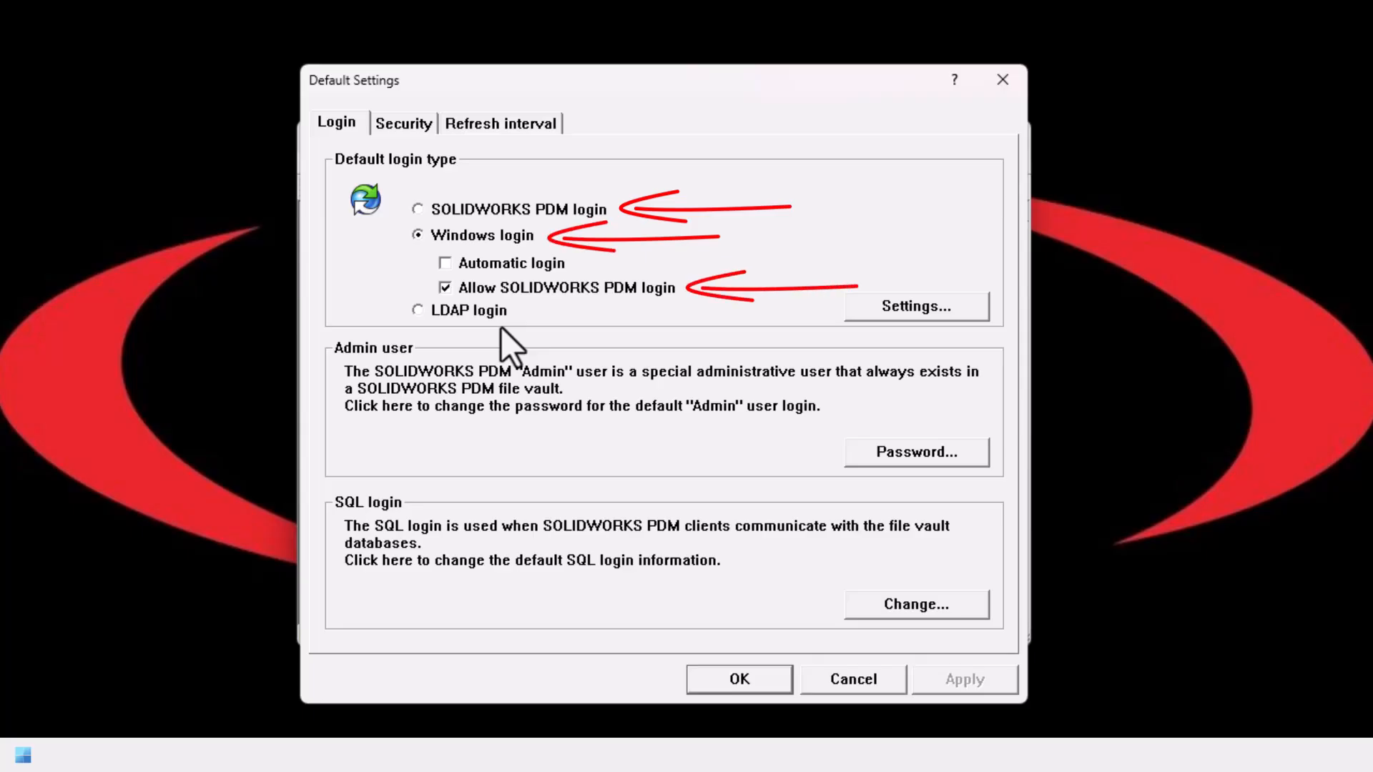
click(887, 306)
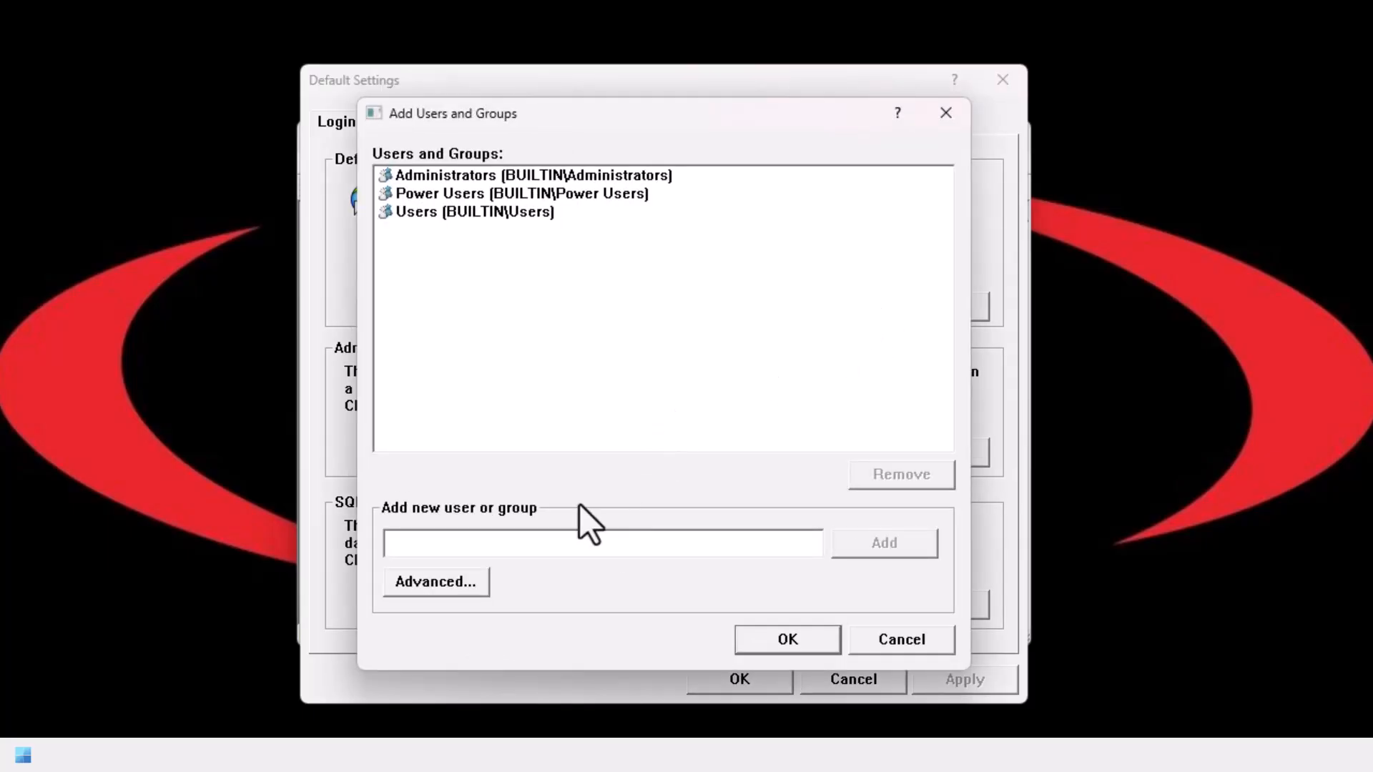
click(540, 547)
text(domain\domain group)
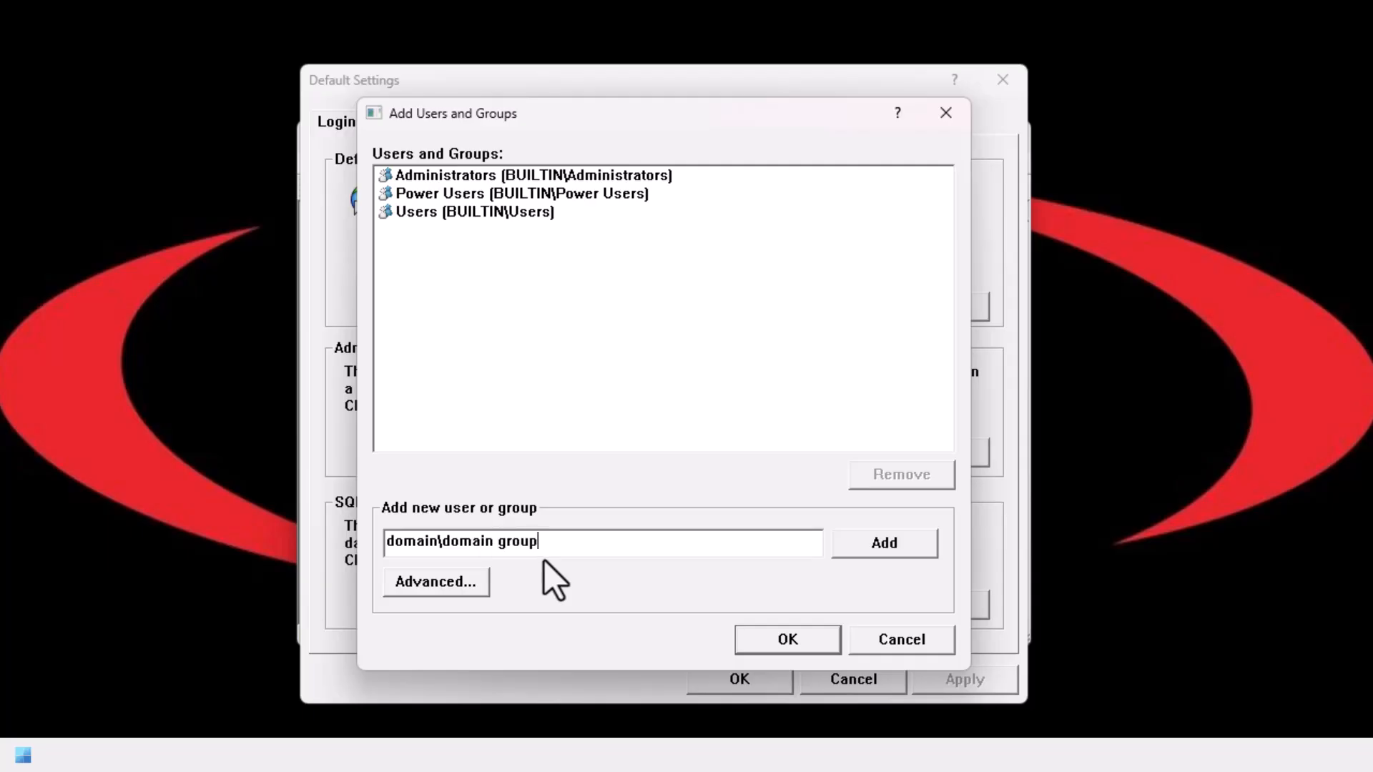
click(891, 637)
click(863, 678)
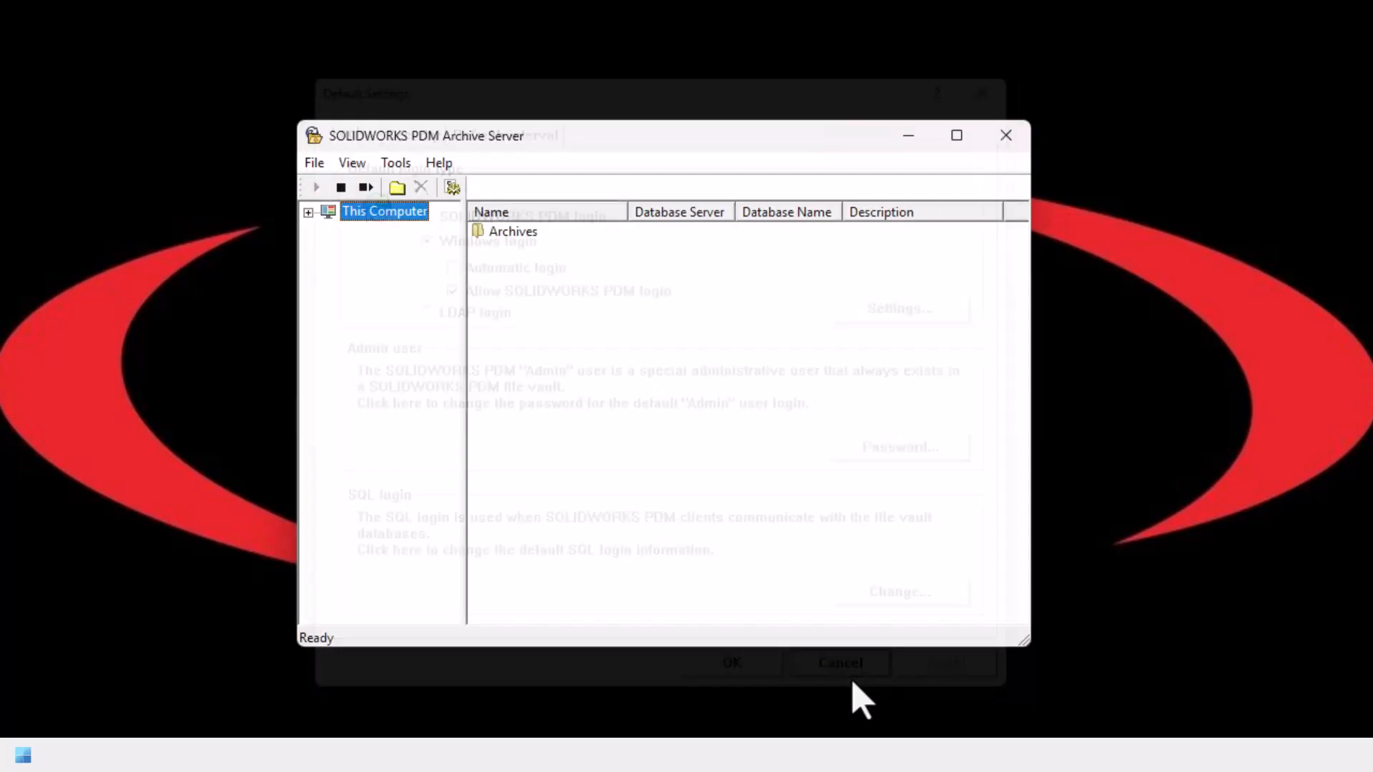
click(1004, 135)
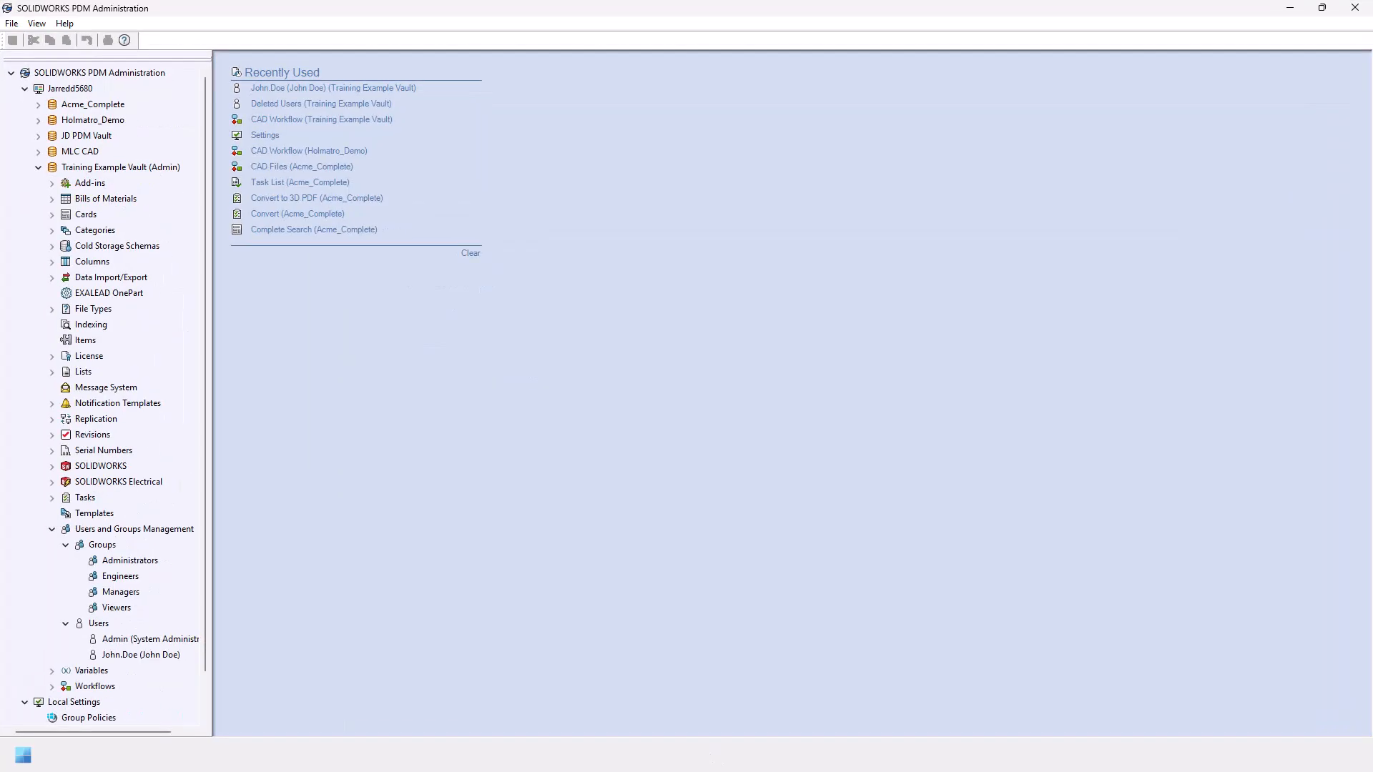
Step: Add a new azuread Windows user to the vault with initials JD
right_click(93, 624)
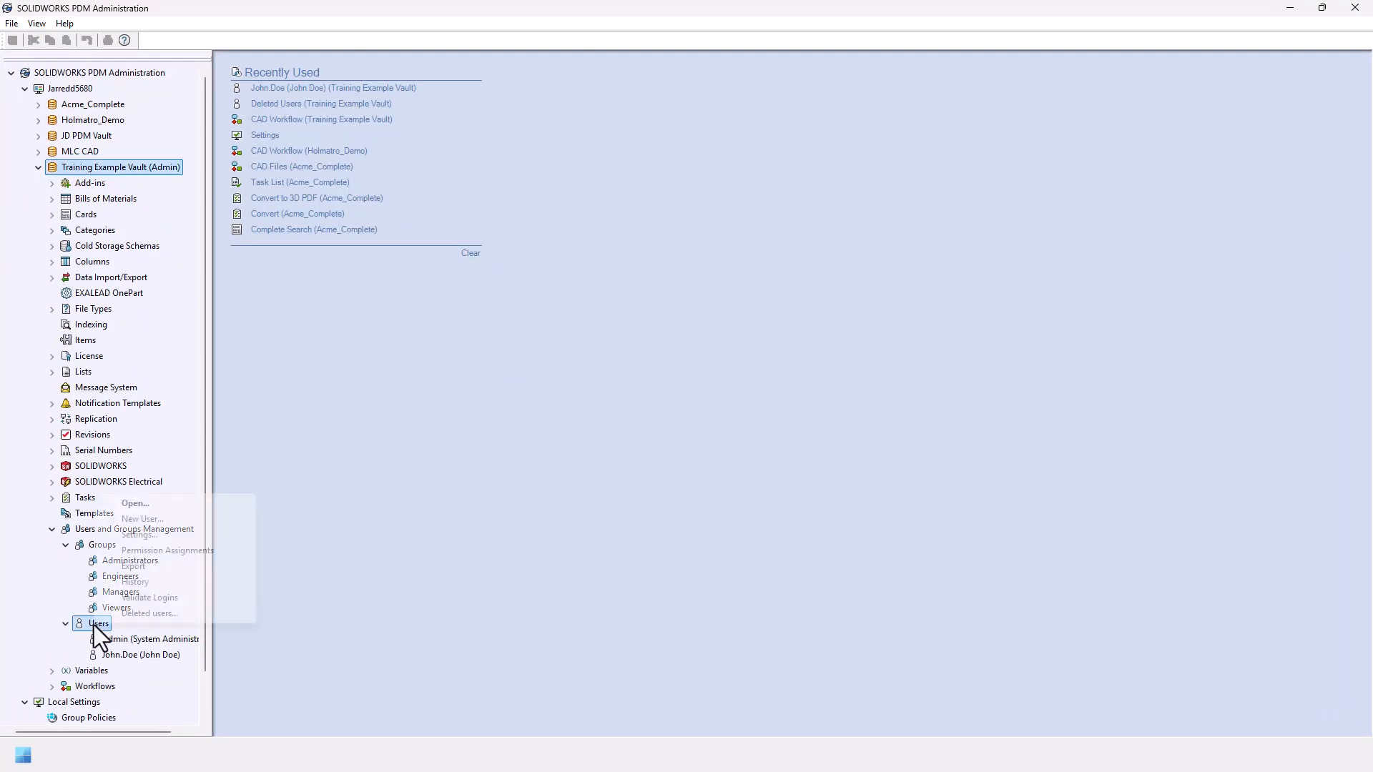
click(149, 522)
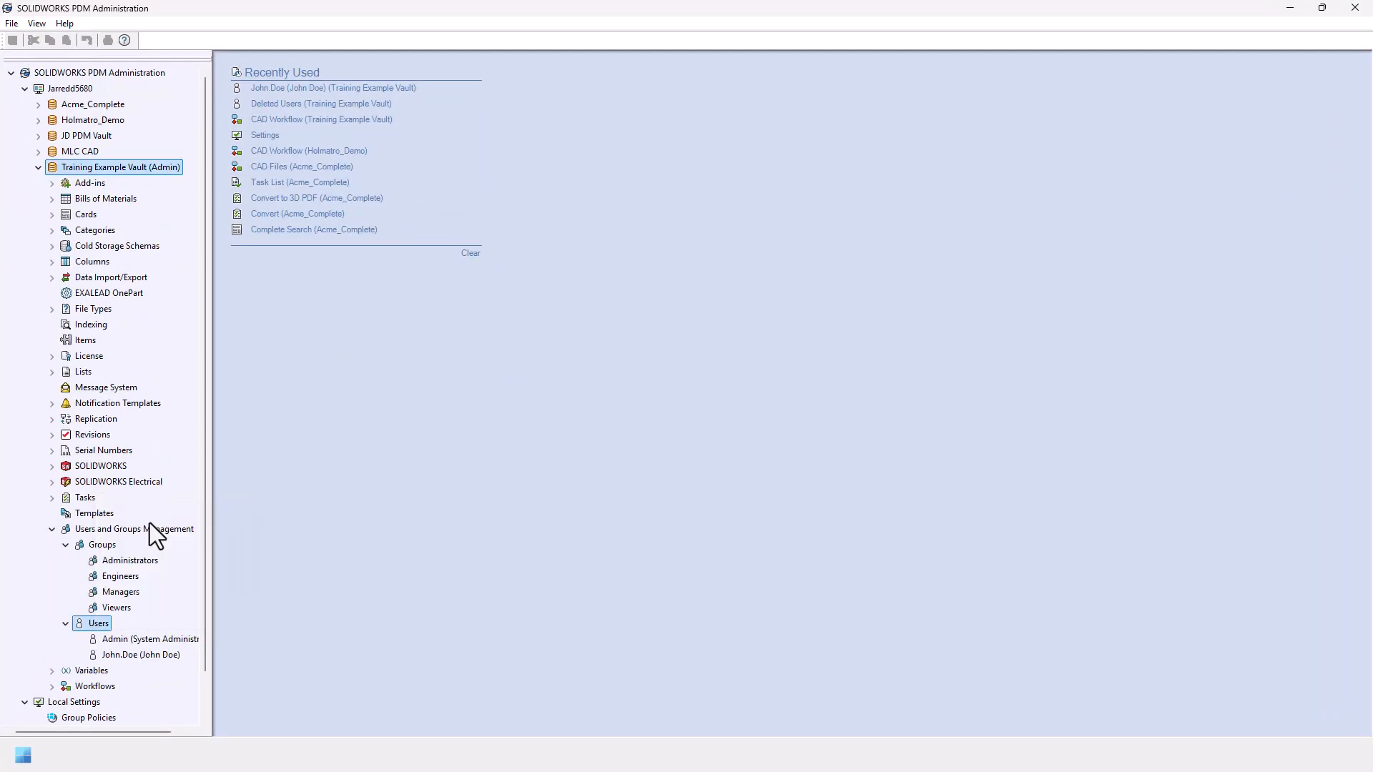
click(678, 325)
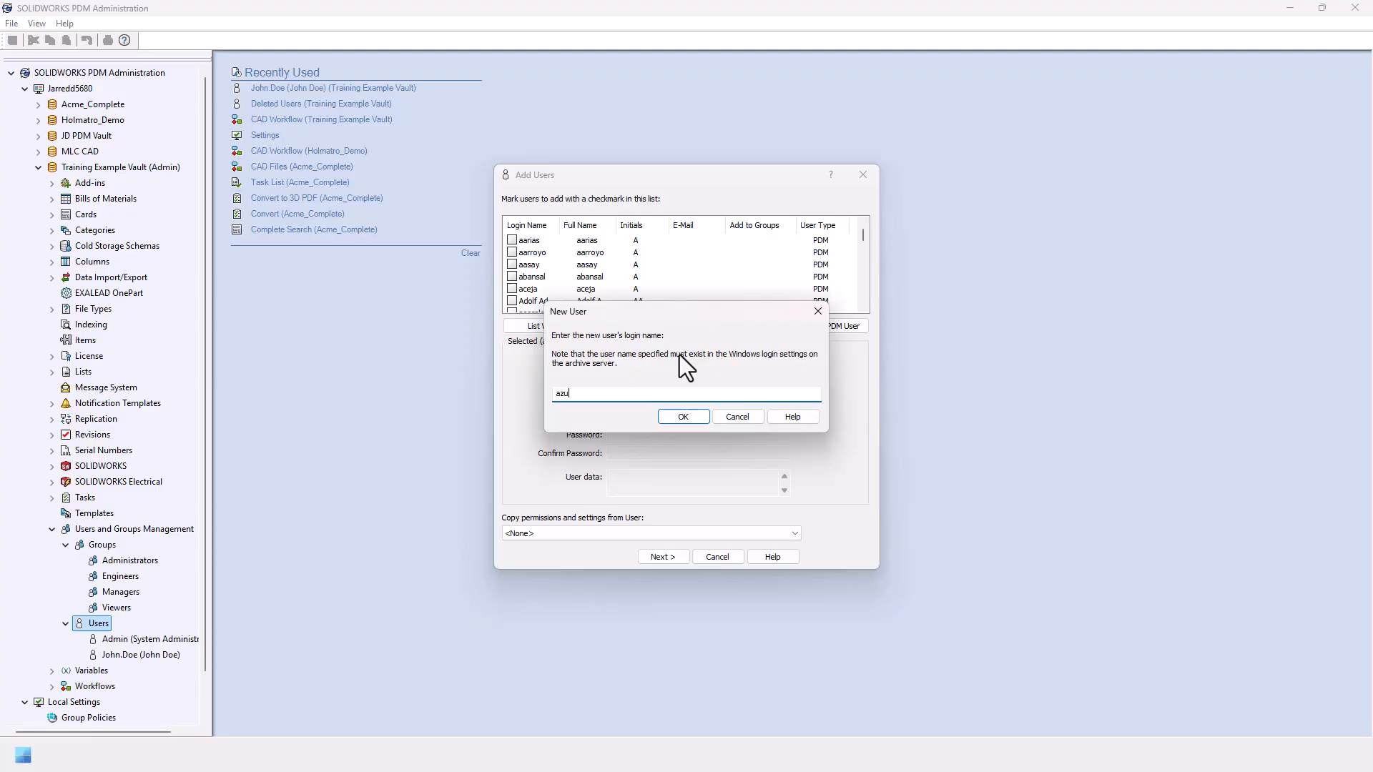
key(Return)
click(648, 394)
text(JD)
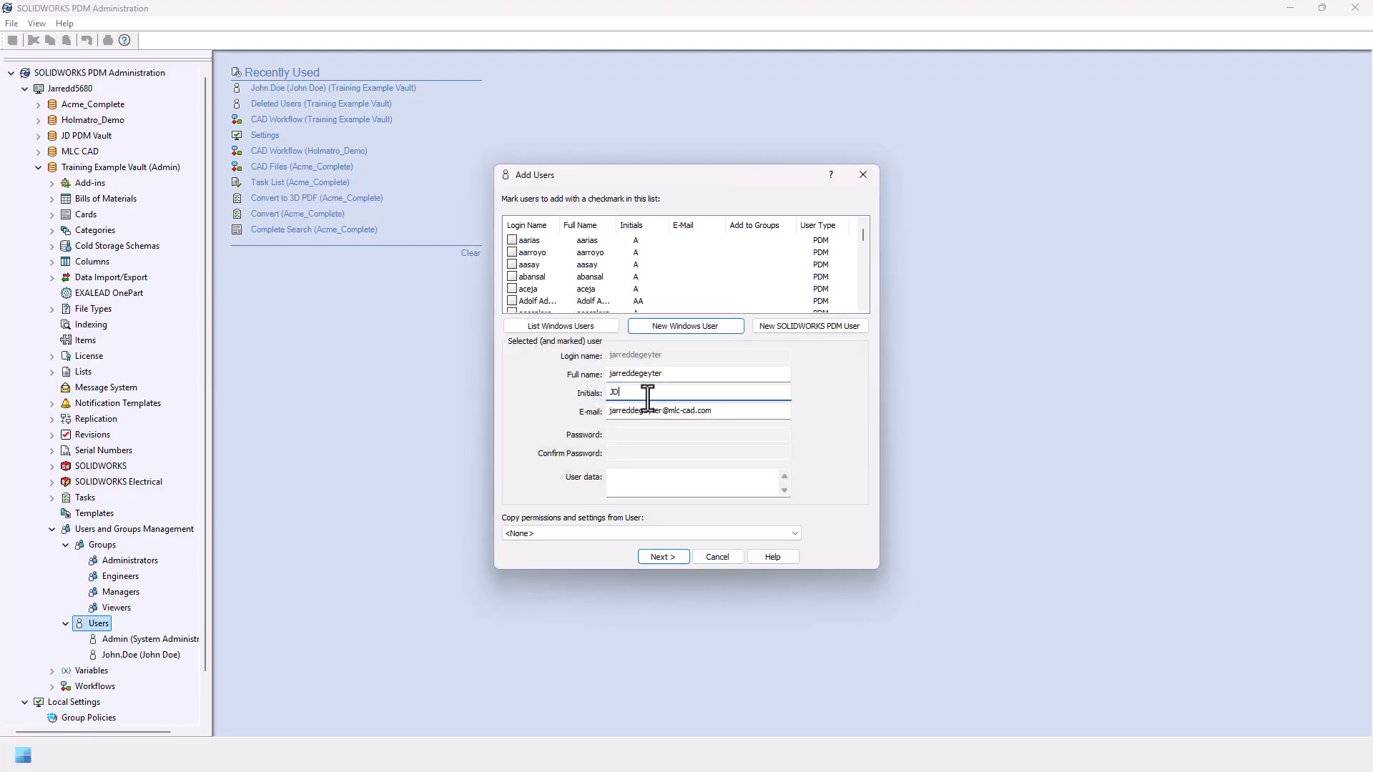
Step: Make the new Windows user a member of Engineers and save its properties
click(658, 556)
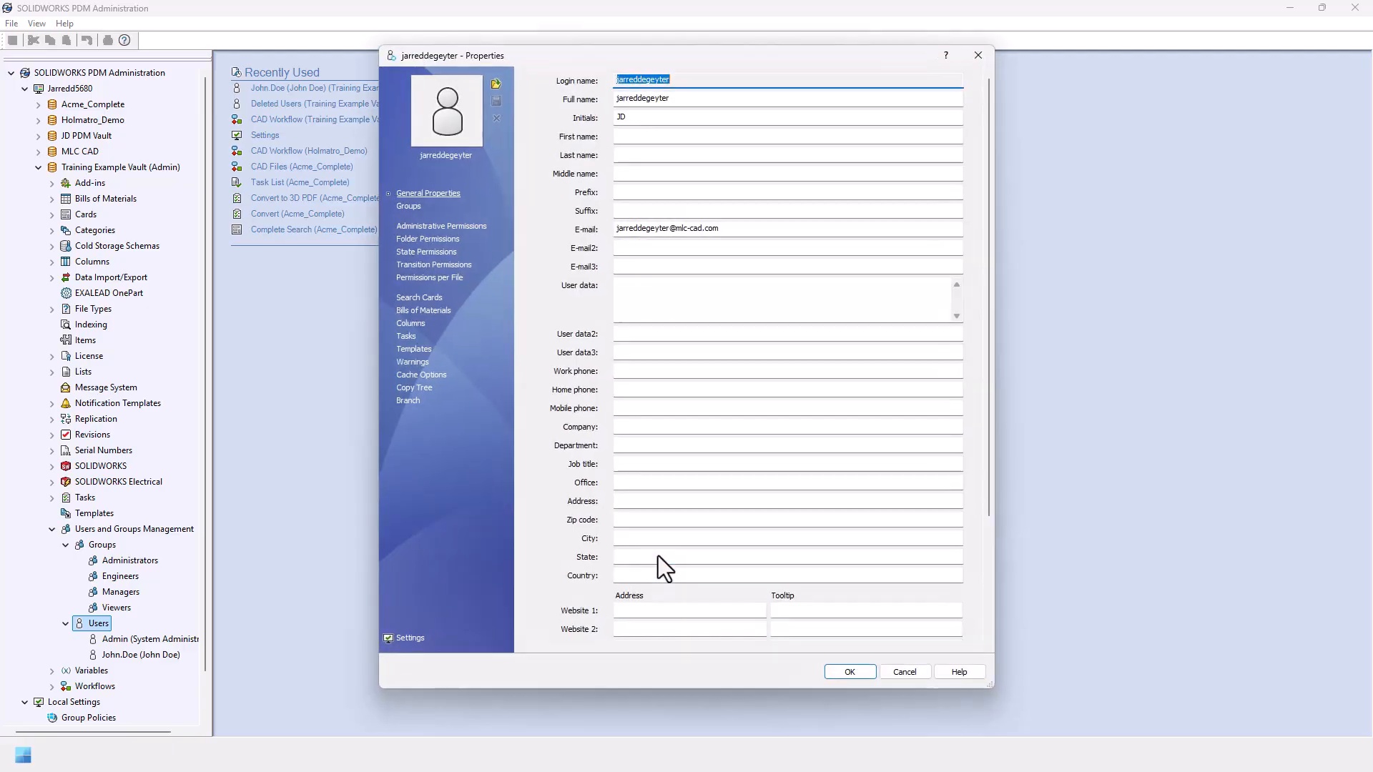
click(409, 206)
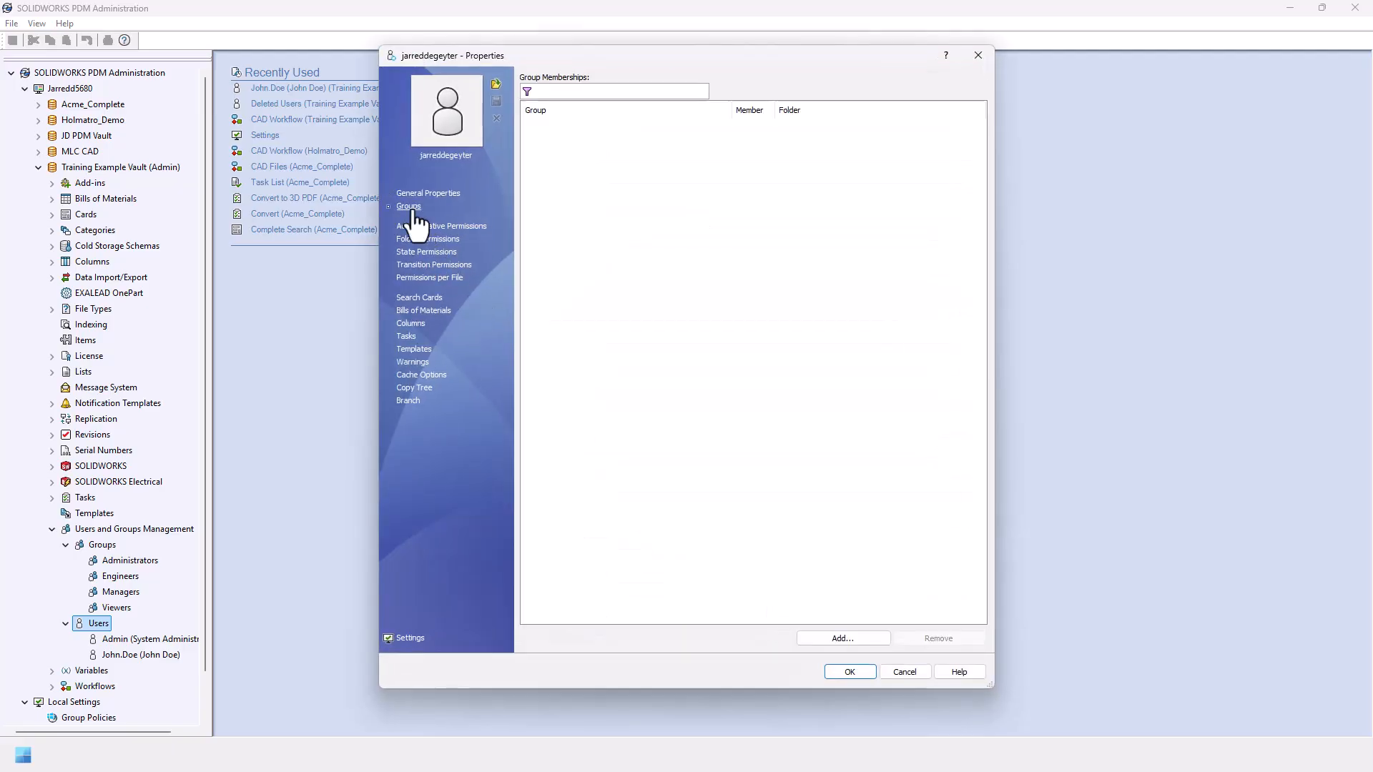
click(816, 640)
click(552, 313)
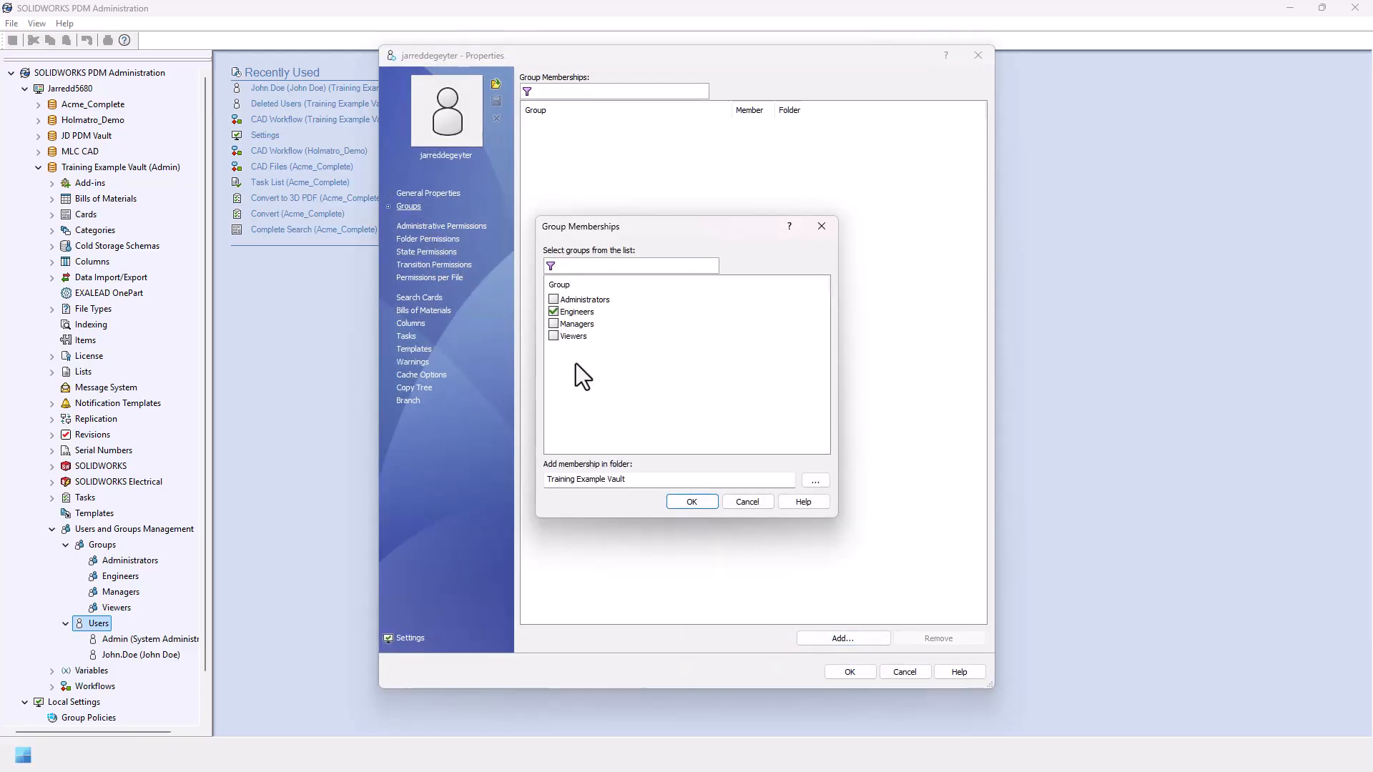
click(684, 504)
click(844, 671)
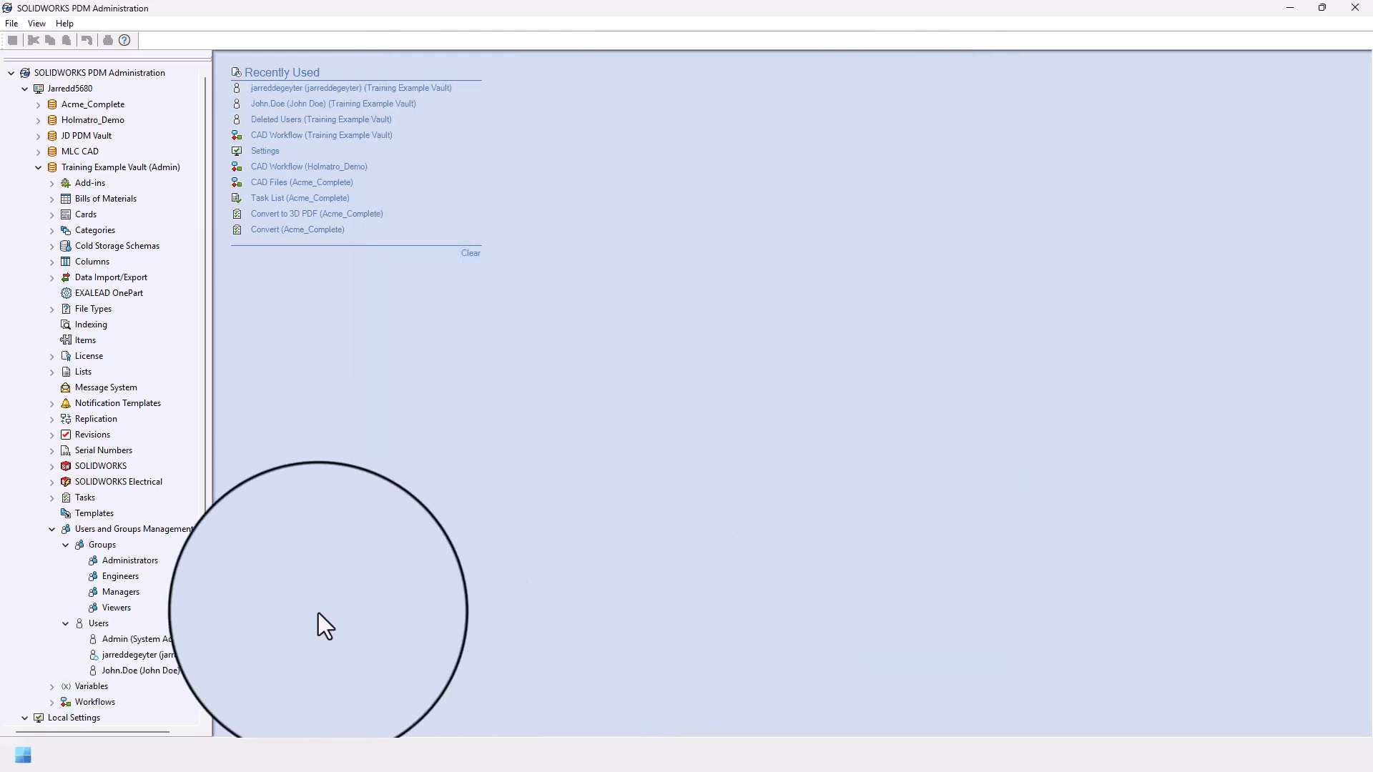
scroll(126, 602, down, 1)
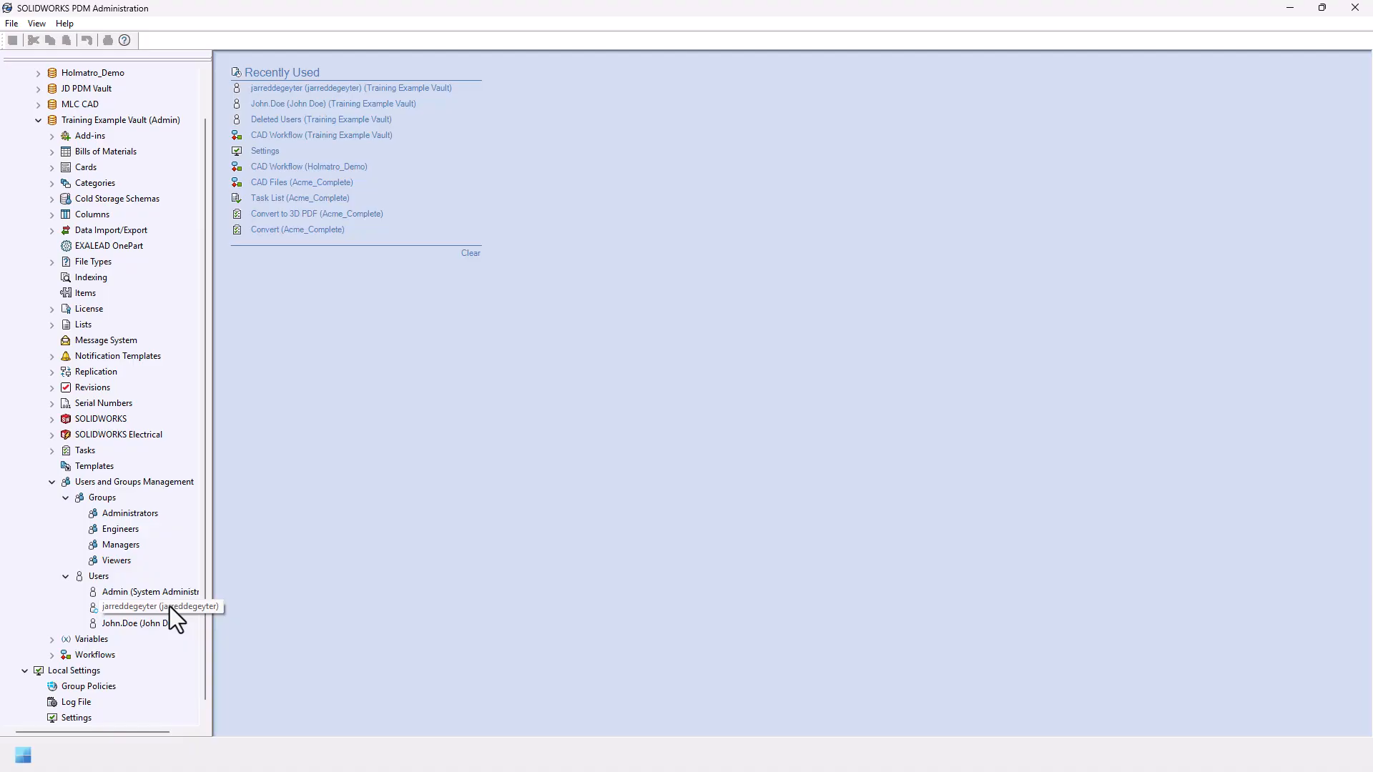
Step: Create a new vault group named Manufacturing
right_click(105, 500)
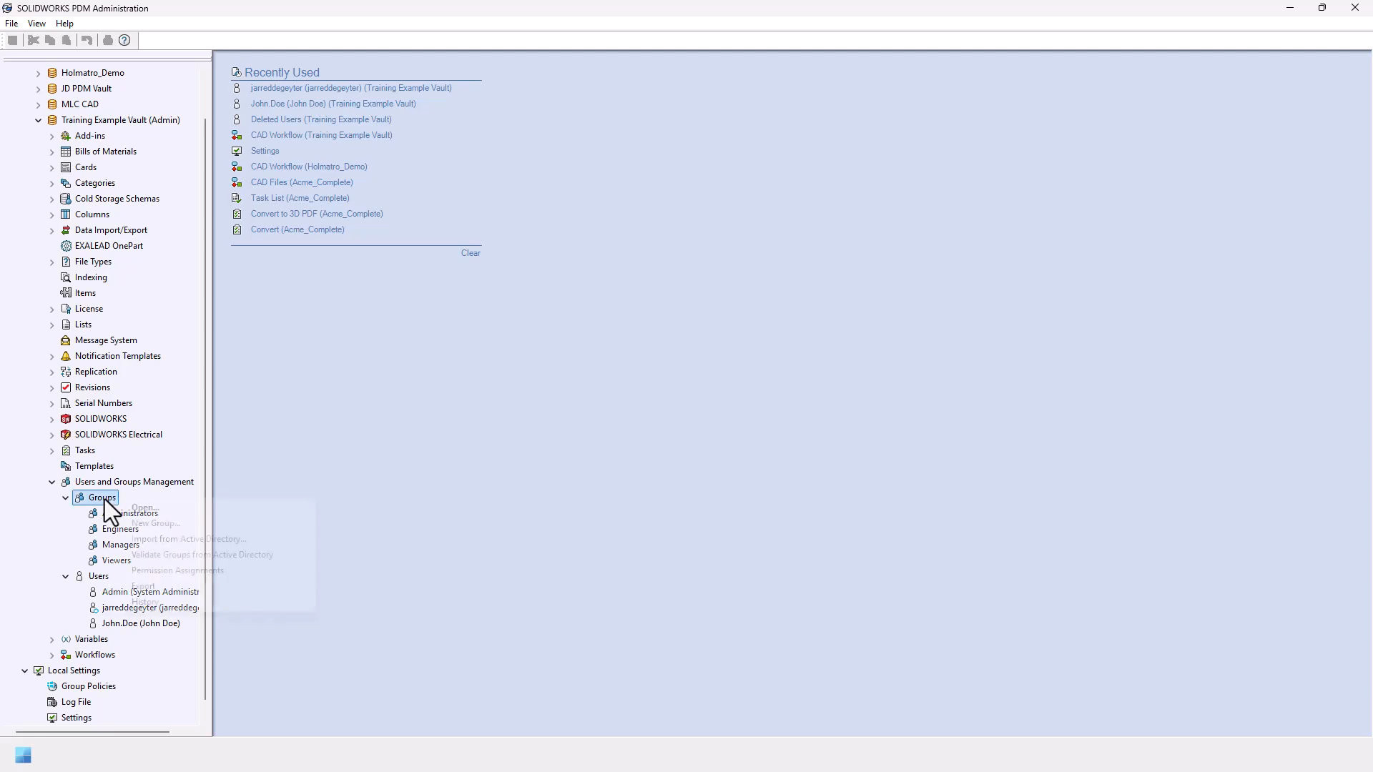
click(157, 524)
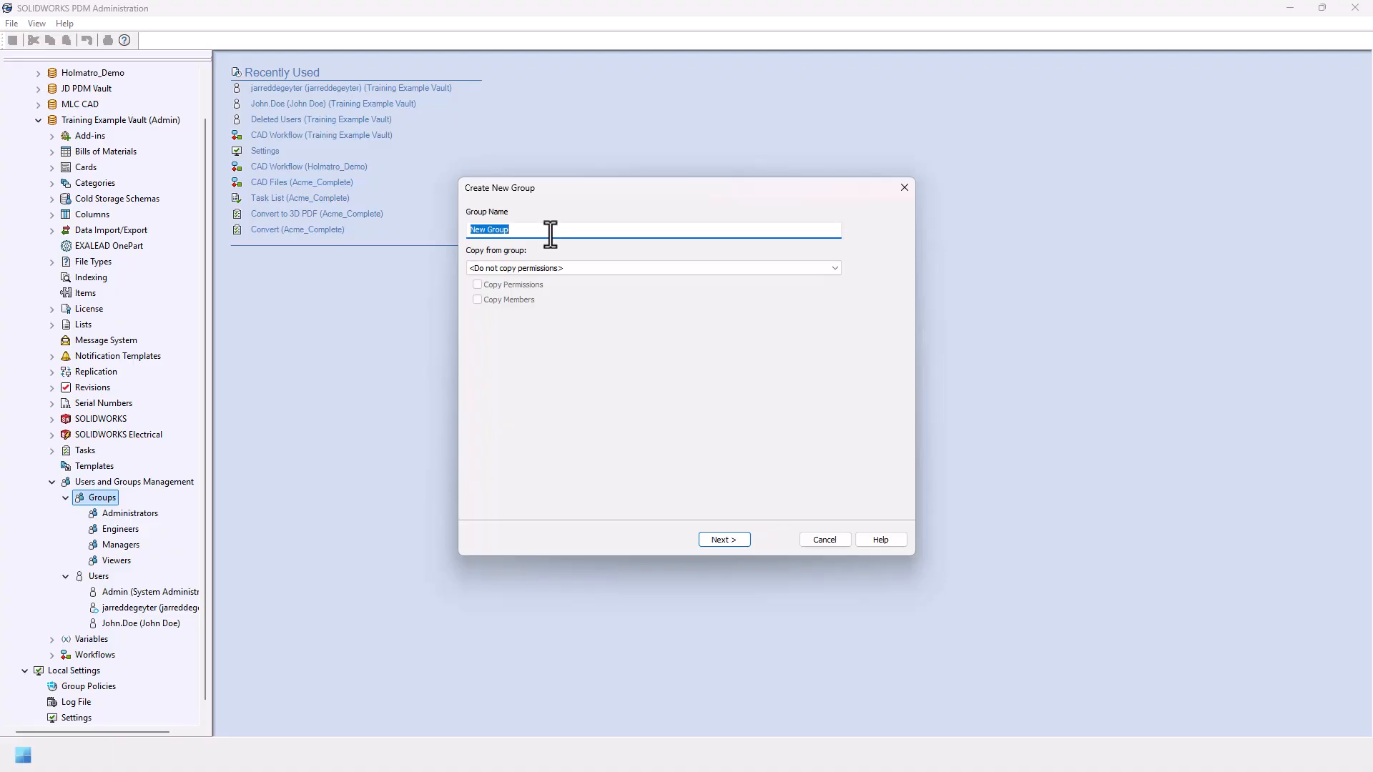
text(Manufacturing)
click(724, 540)
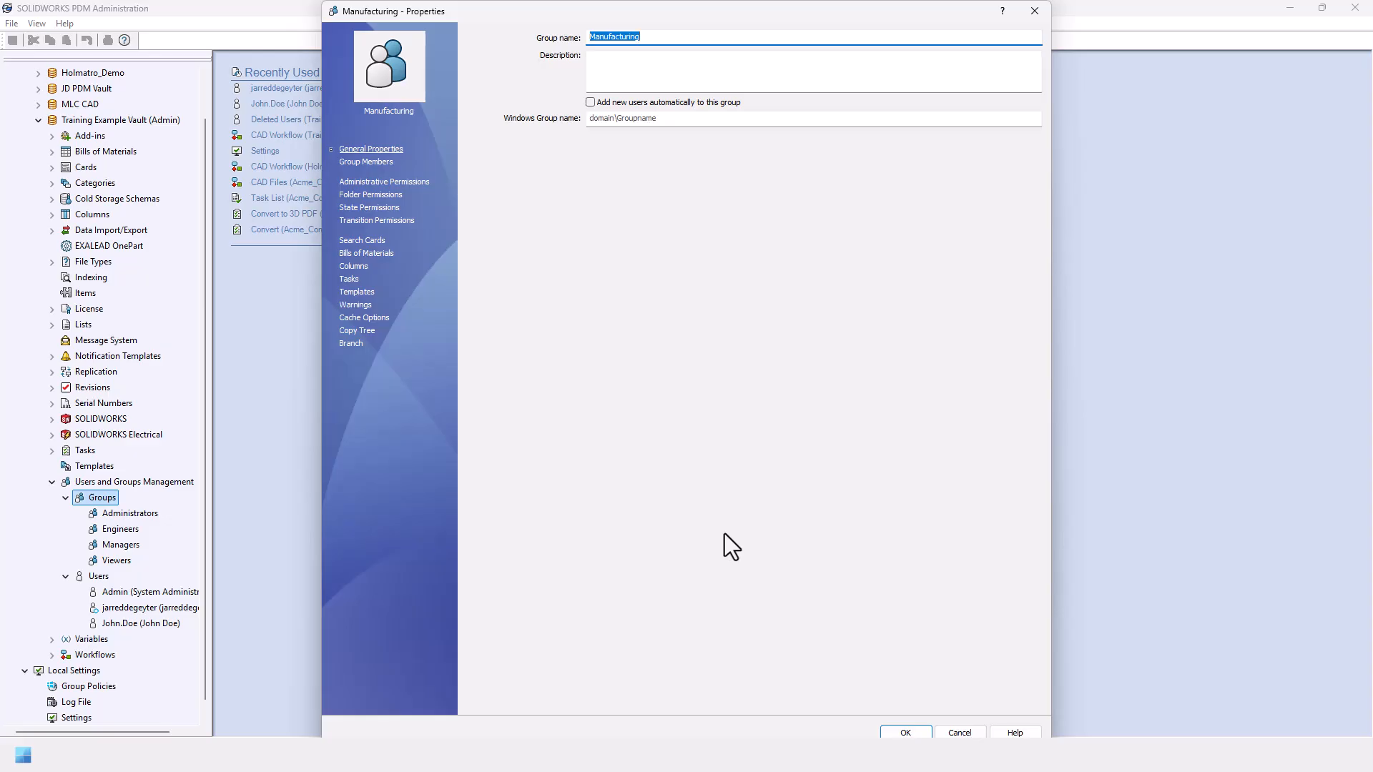
Step: Add the first new PDM user as Manufacturing's member and save the group
click(370, 164)
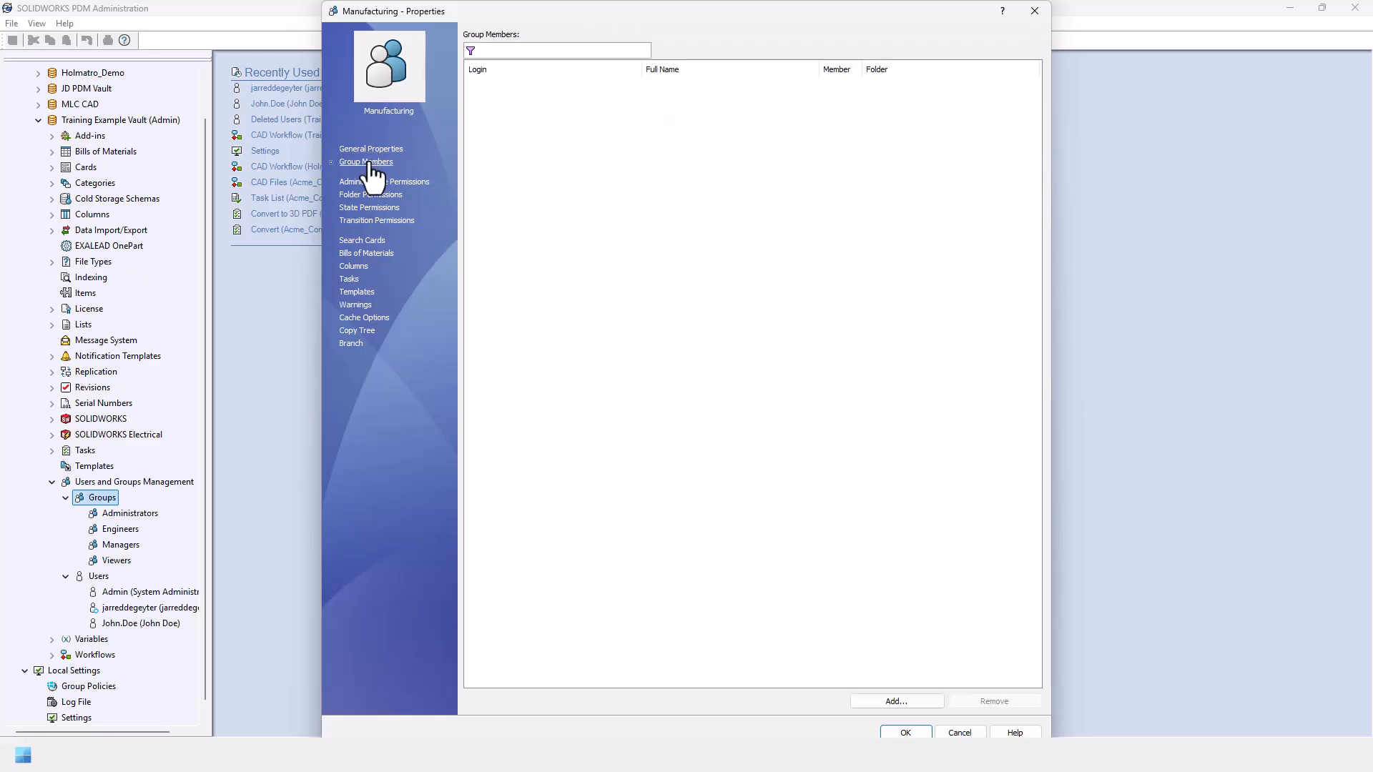
click(891, 701)
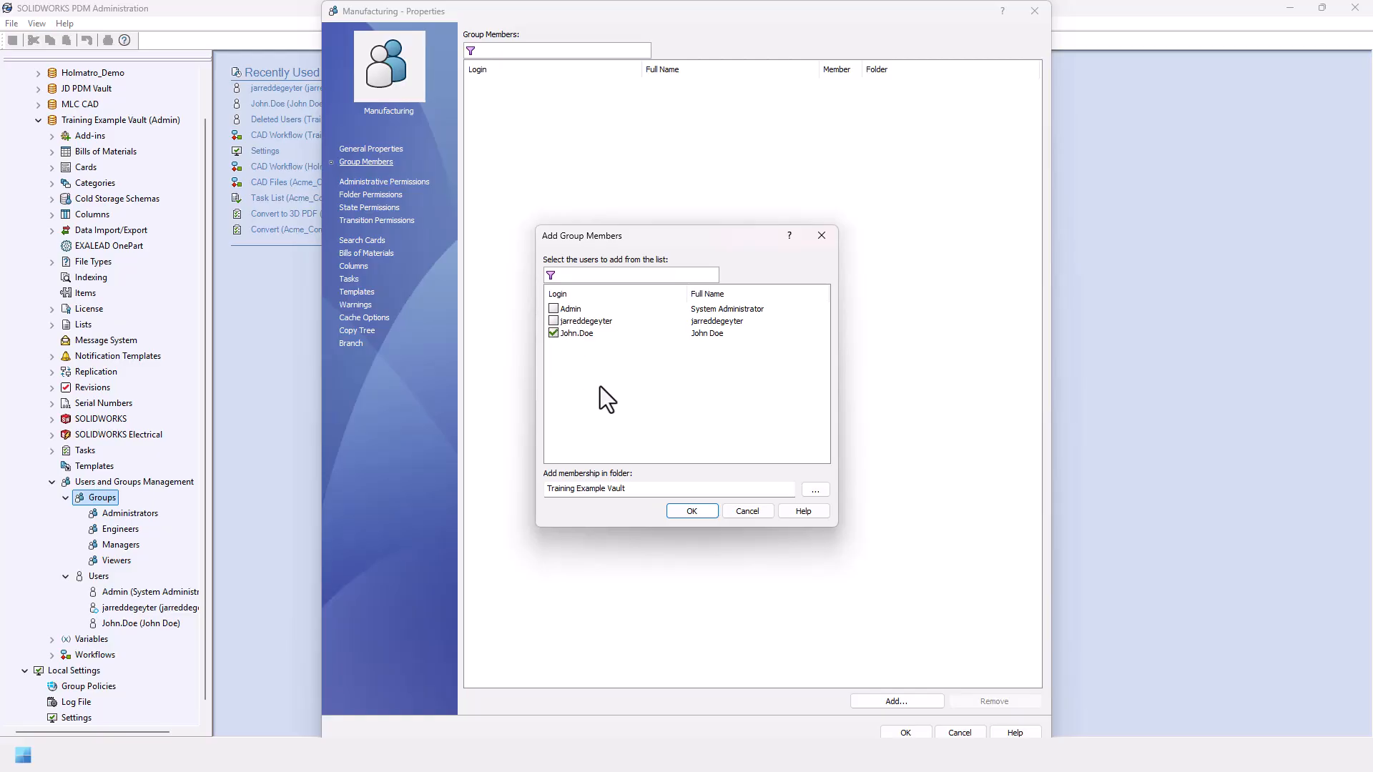
click(692, 511)
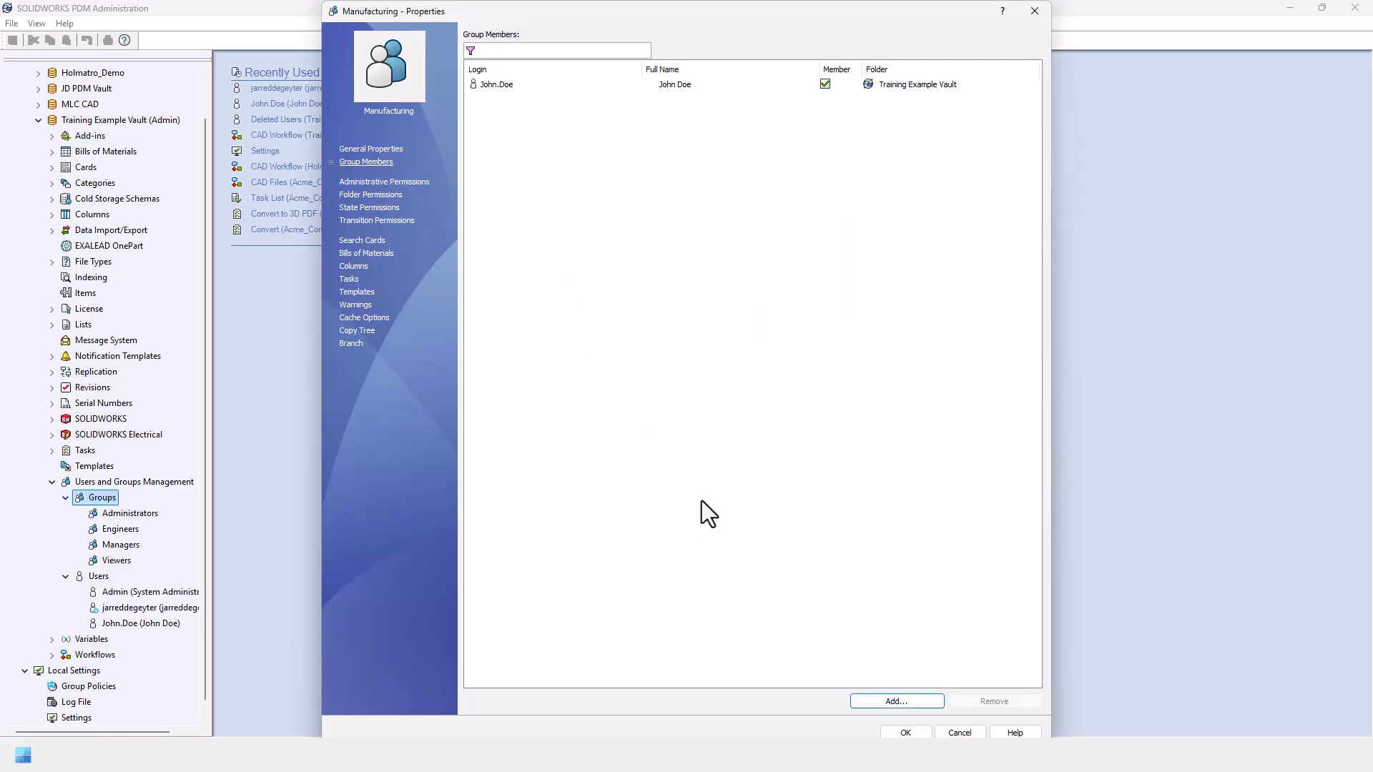
click(902, 733)
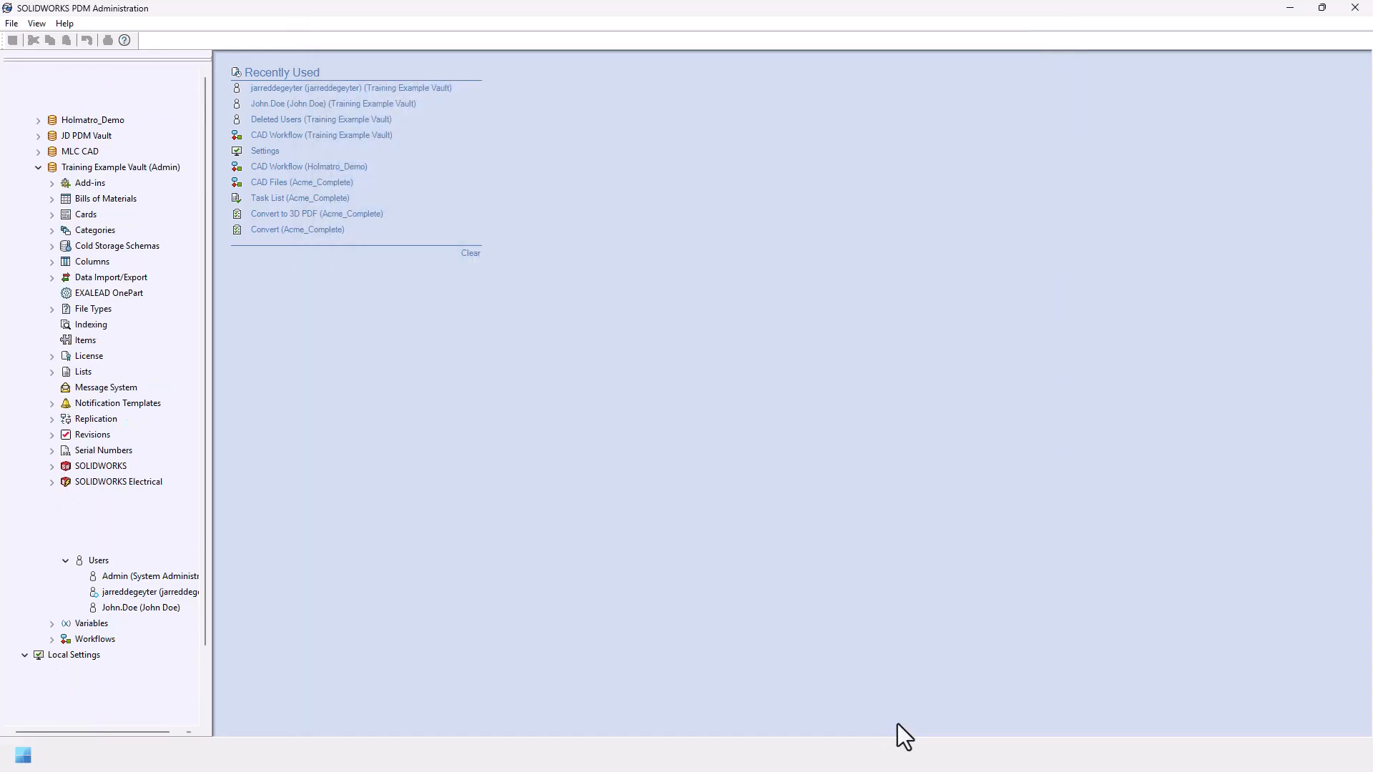